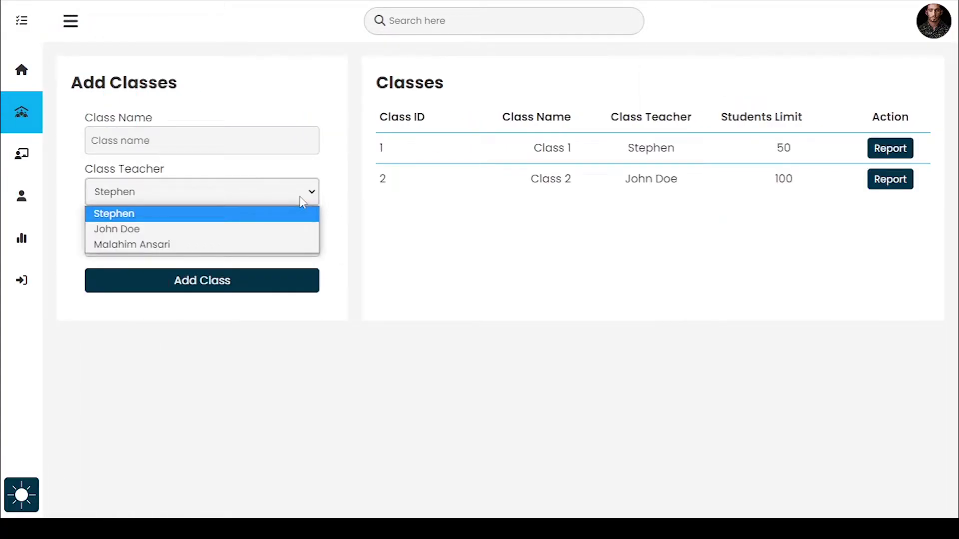
Choose the third listed teacher as the new class's class teacher.
click(268, 200)
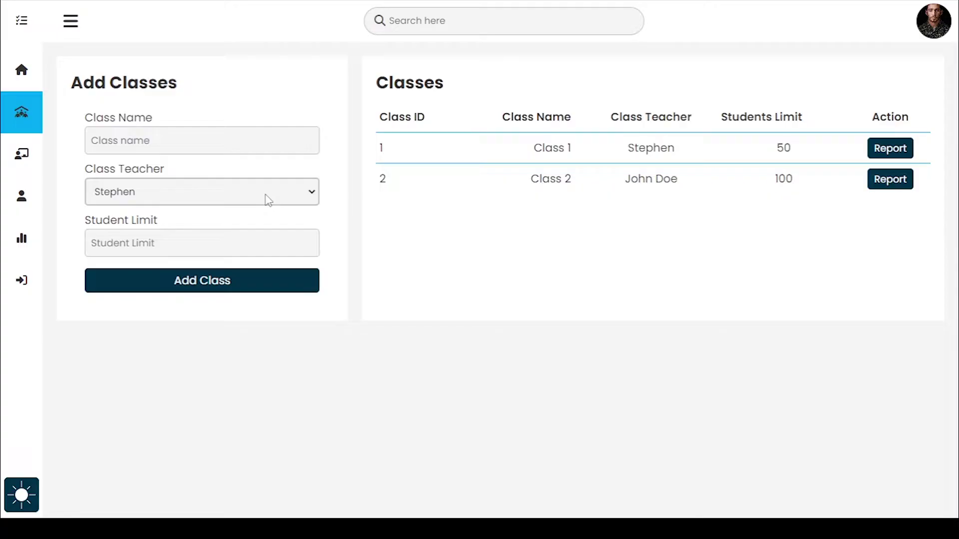
click(268, 200)
drag(168, 170, 85, 171)
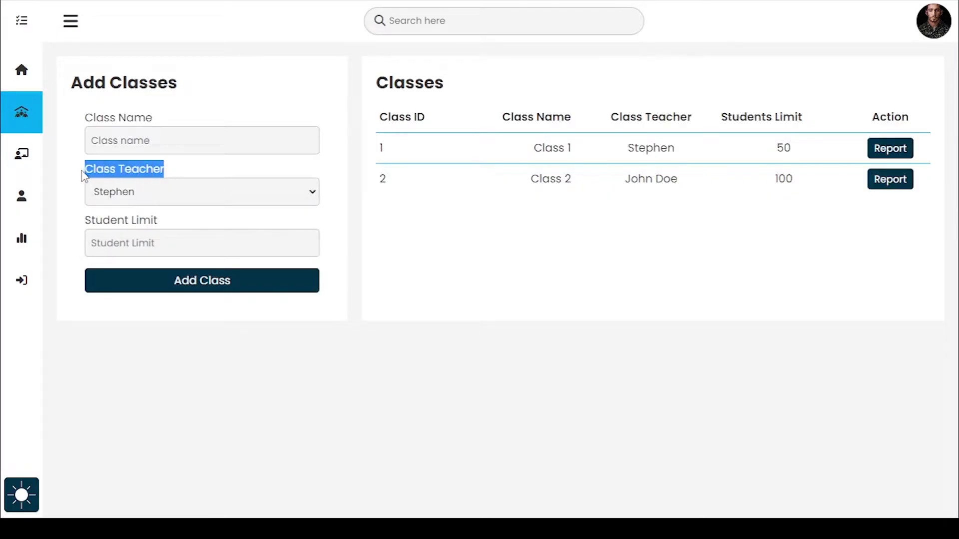
click(165, 197)
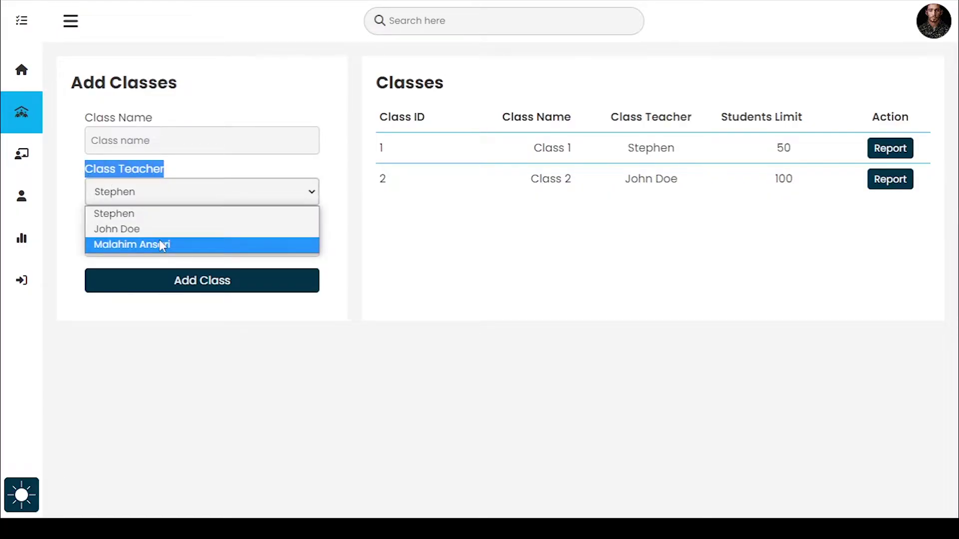
click(161, 242)
Add Class 5 with a student limit of 40 and check it in the Classes list.
click(172, 137)
text(Class 5)
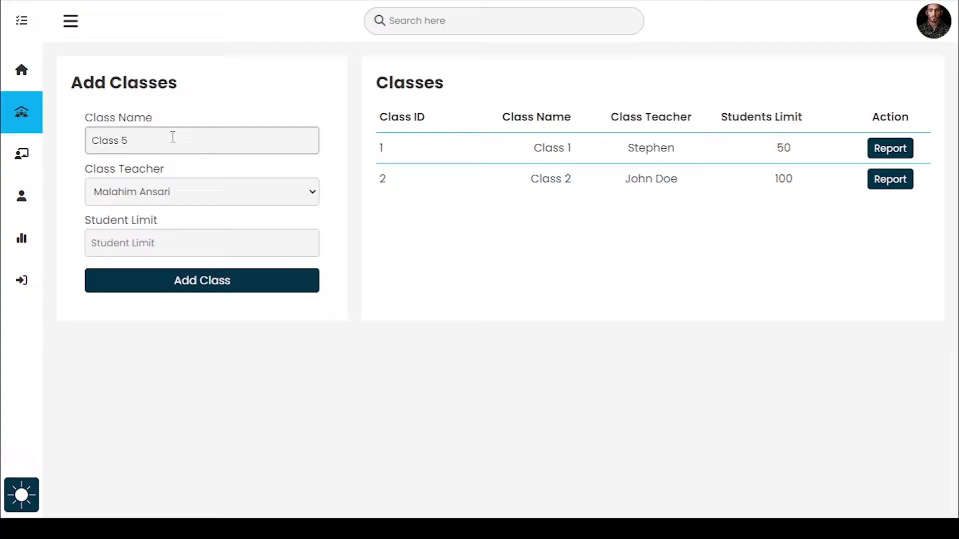
click(170, 250)
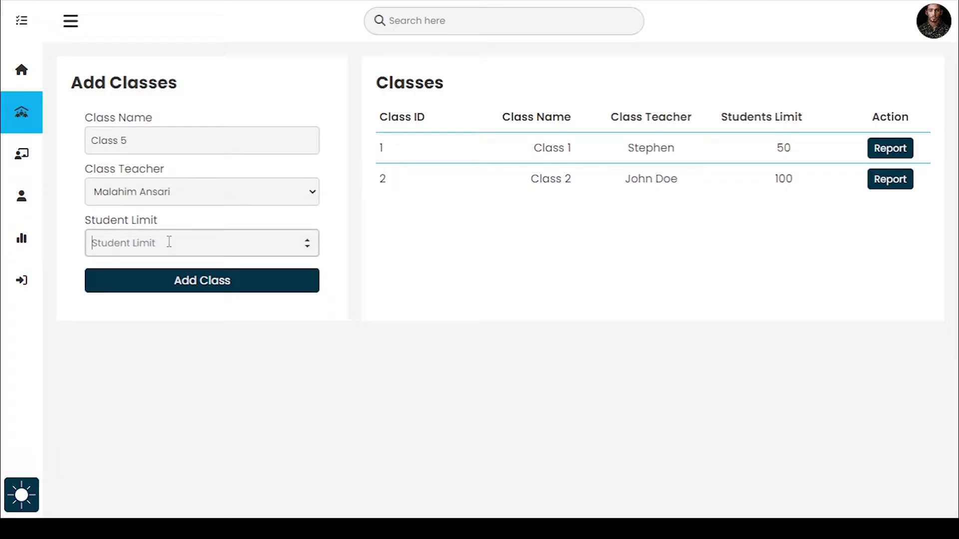
text(40)
click(167, 282)
drag(813, 210, 554, 231)
click(508, 245)
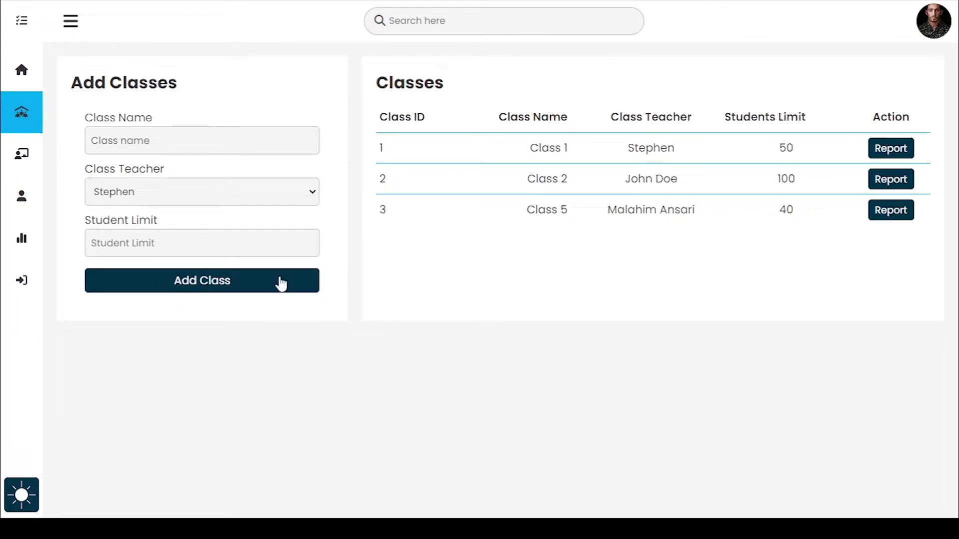
mouse_move(23, 155)
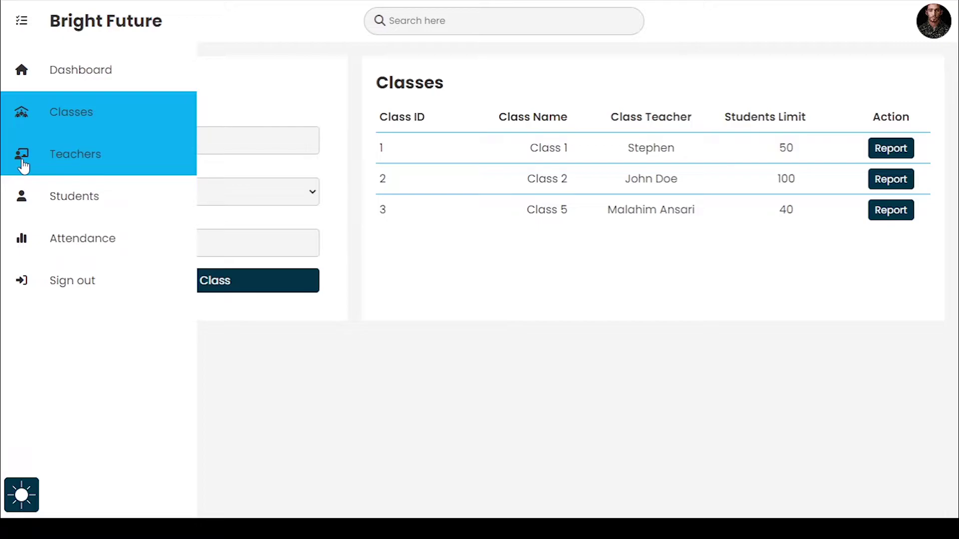
Try deleting the third teacher on the Teachers page and dismiss the refusal alert.
click(23, 165)
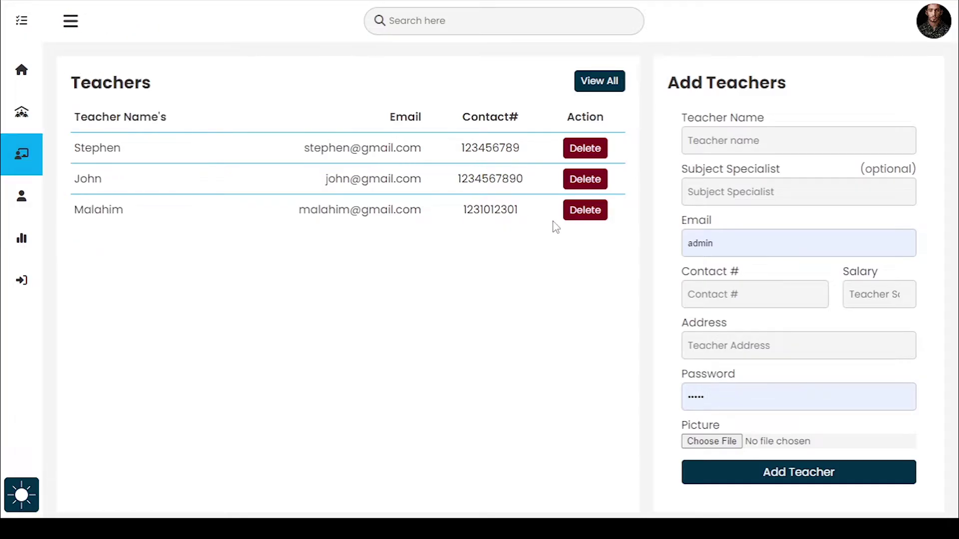
click(588, 212)
drag(533, 60, 334, 40)
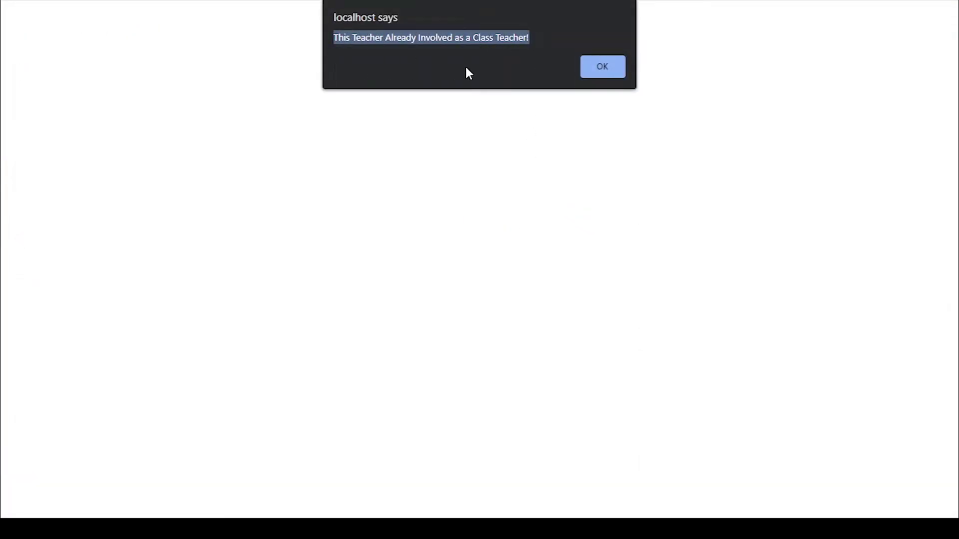
click(603, 70)
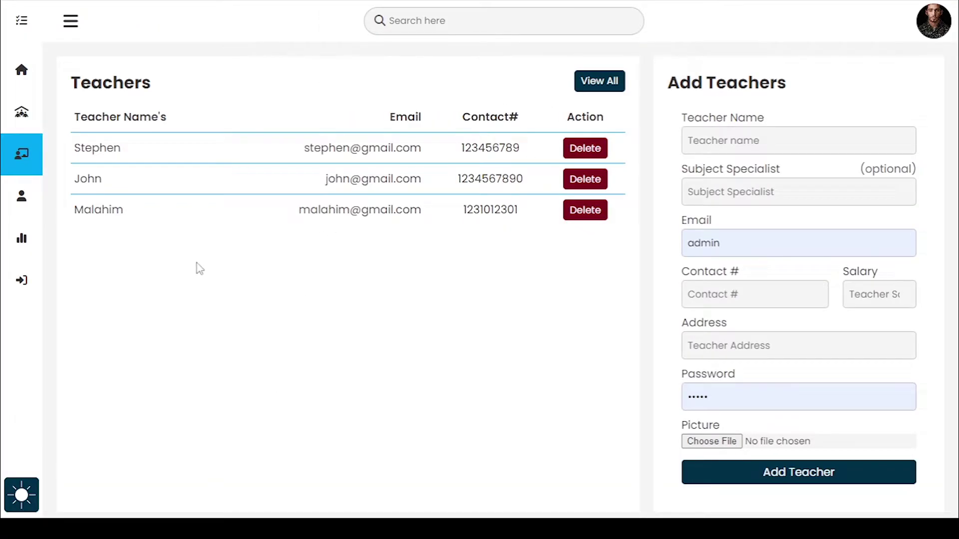
Visit Students, then check the dashboard counts: 3 students, 3 teachers, 3 classes, 0 present.
mouse_move(23, 201)
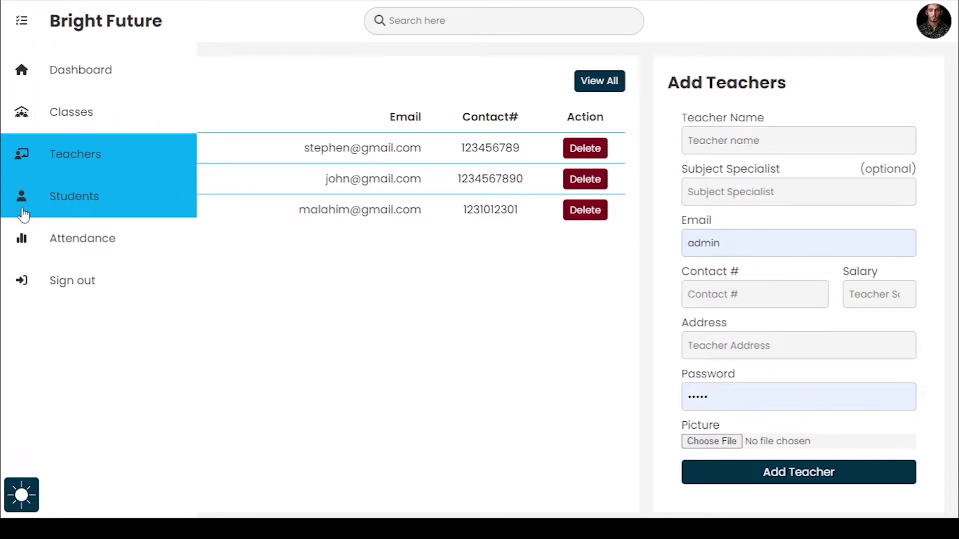
click(24, 215)
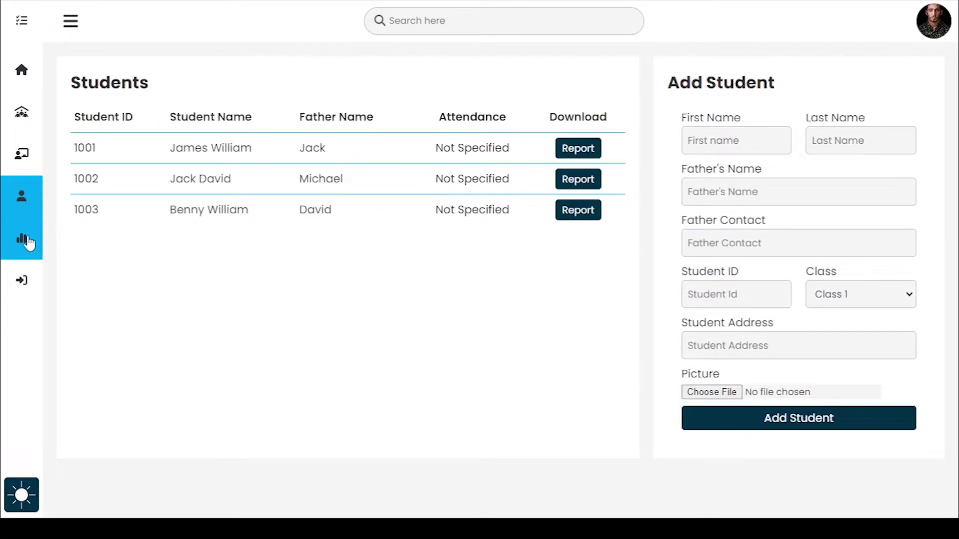
mouse_move(20, 244)
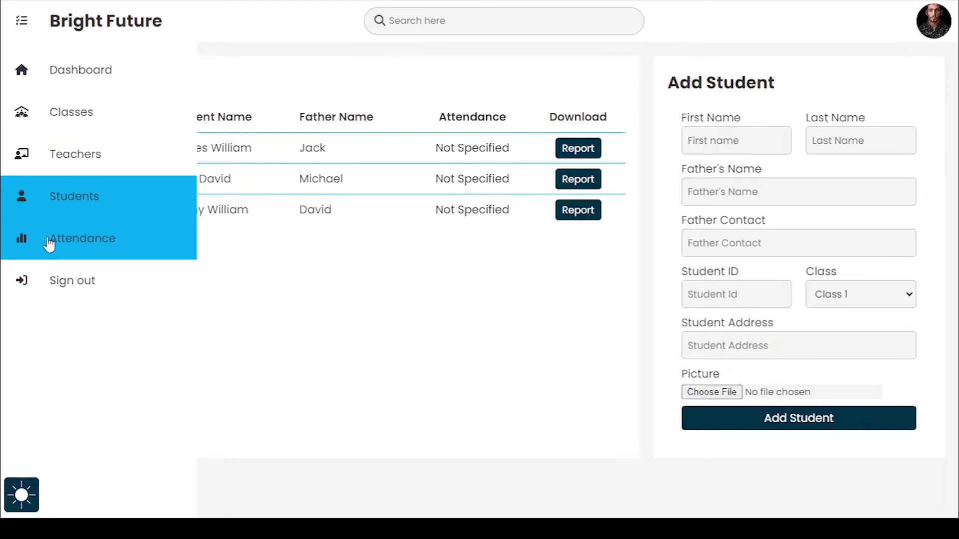
click(64, 68)
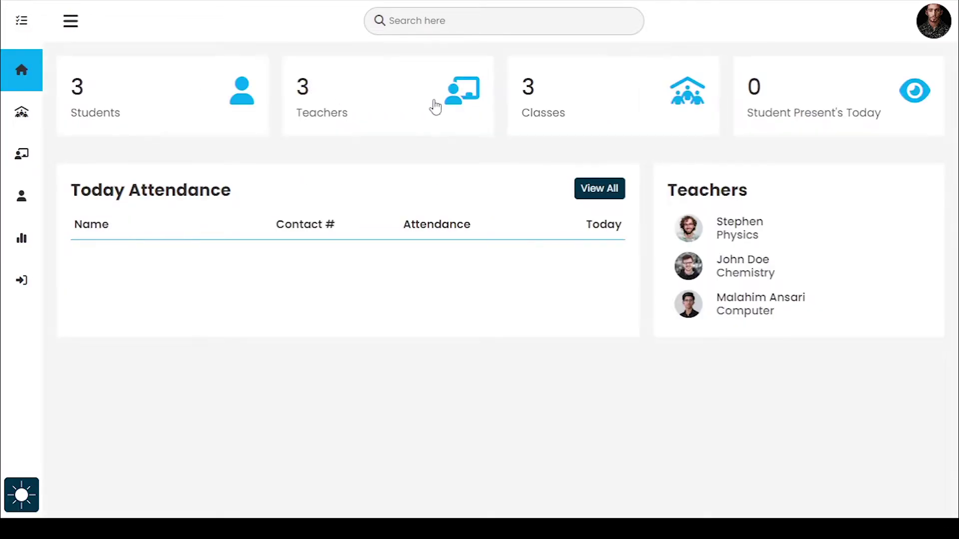
double_click(525, 89)
double_click(302, 87)
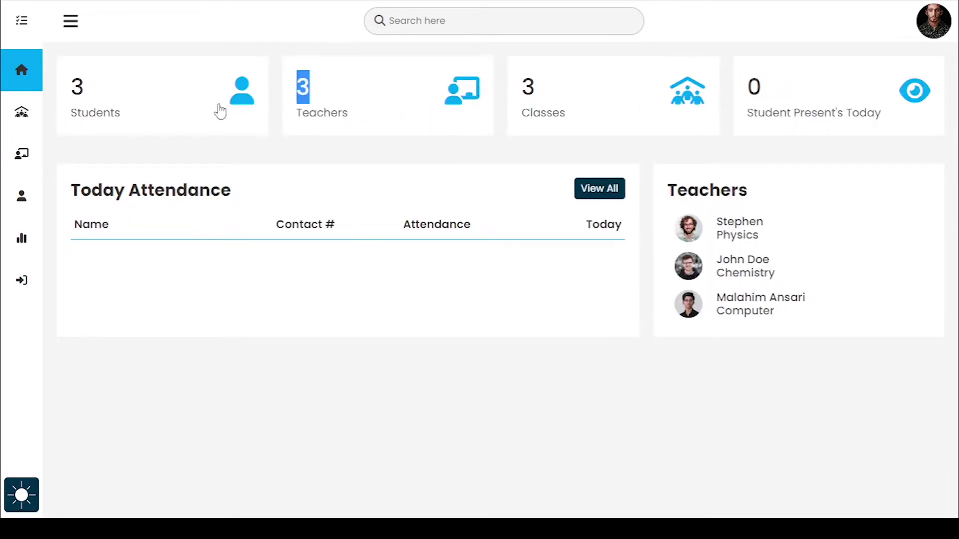
double_click(77, 87)
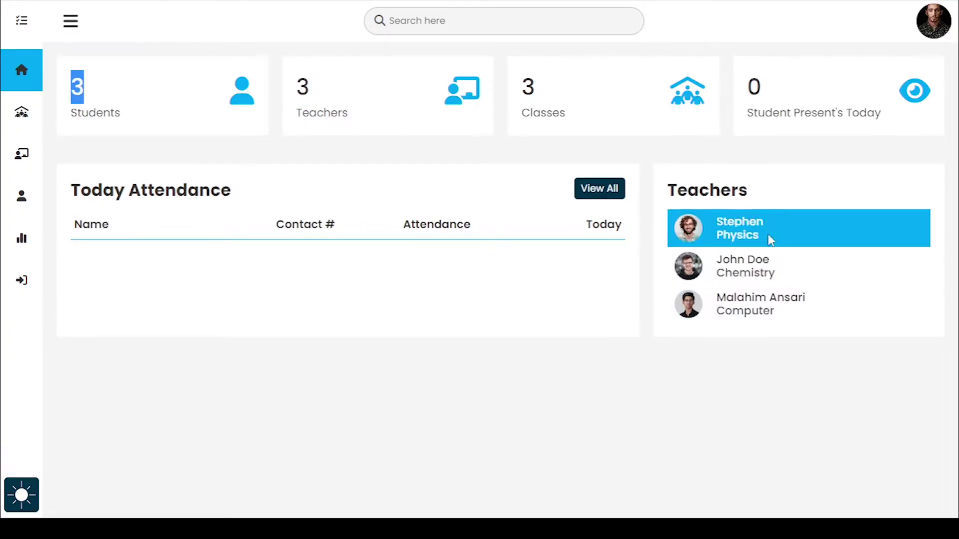
double_click(755, 86)
Open the Attendance page and switch the interface to the dark theme.
mouse_move(10, 238)
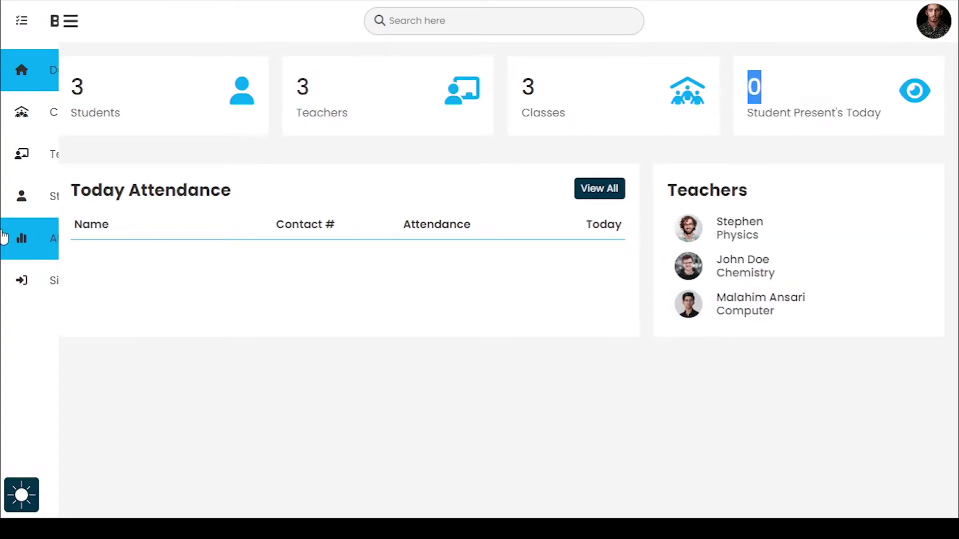
click(86, 253)
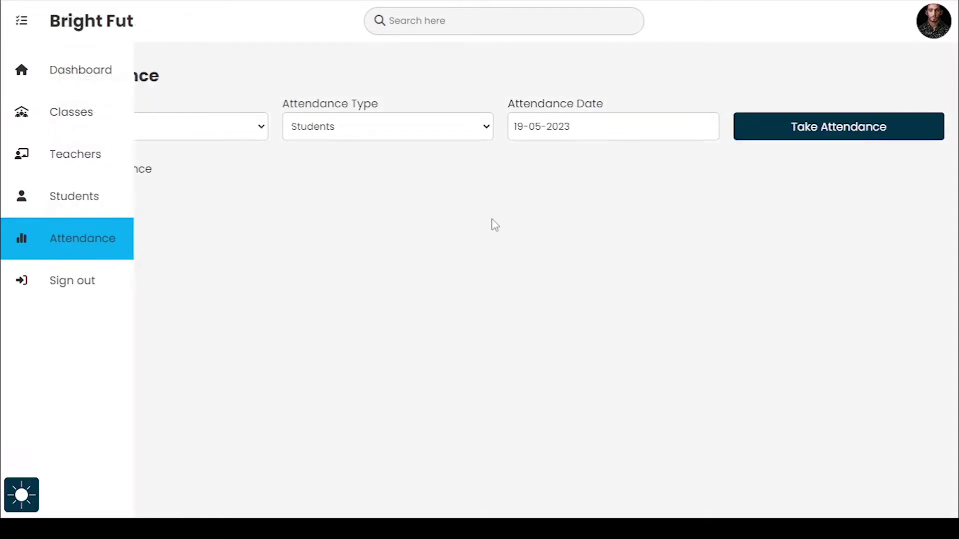
click(24, 506)
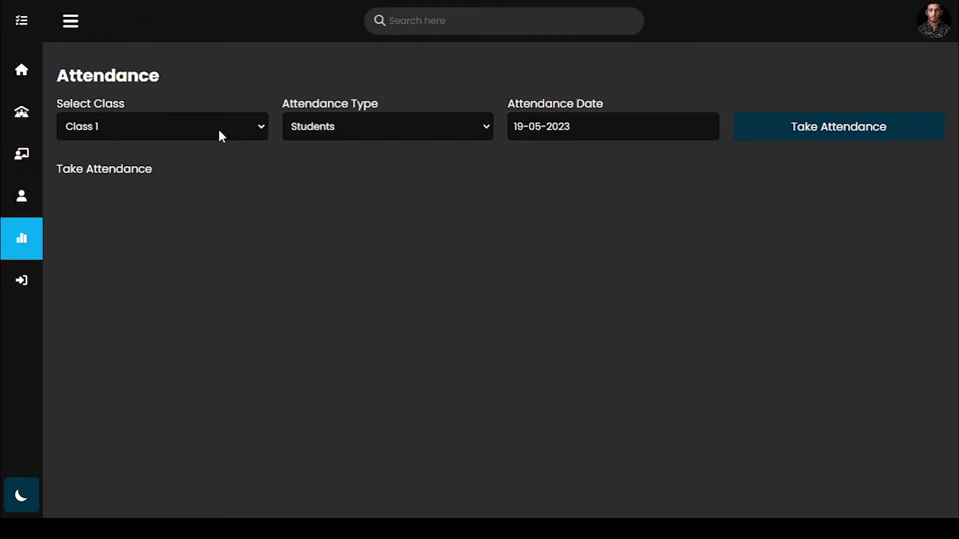
Select Class 1 with Students as the attendance type.
click(221, 135)
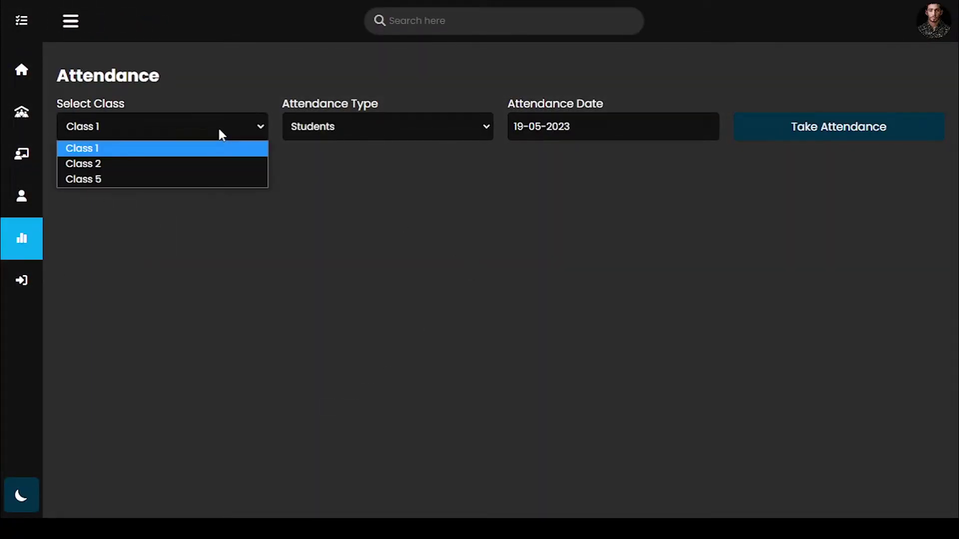
click(149, 155)
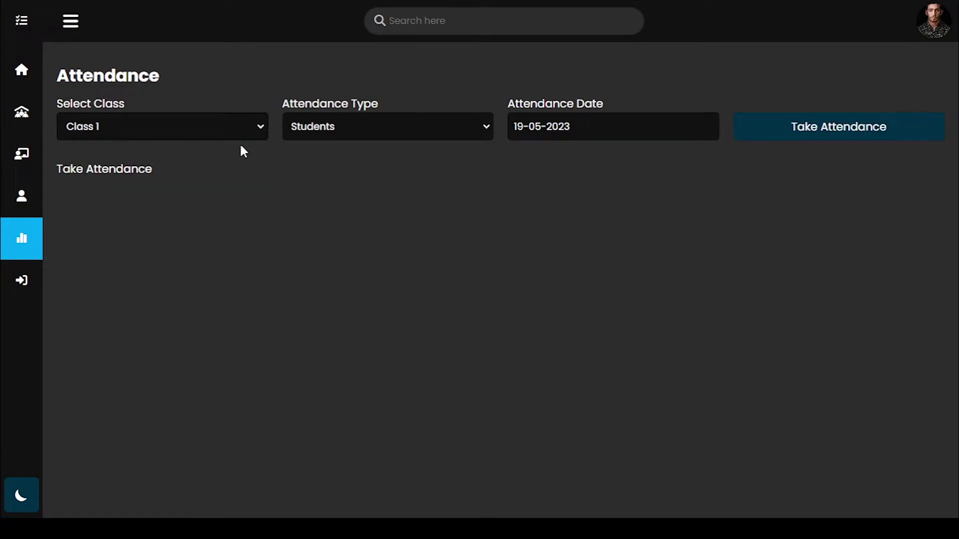
click(390, 131)
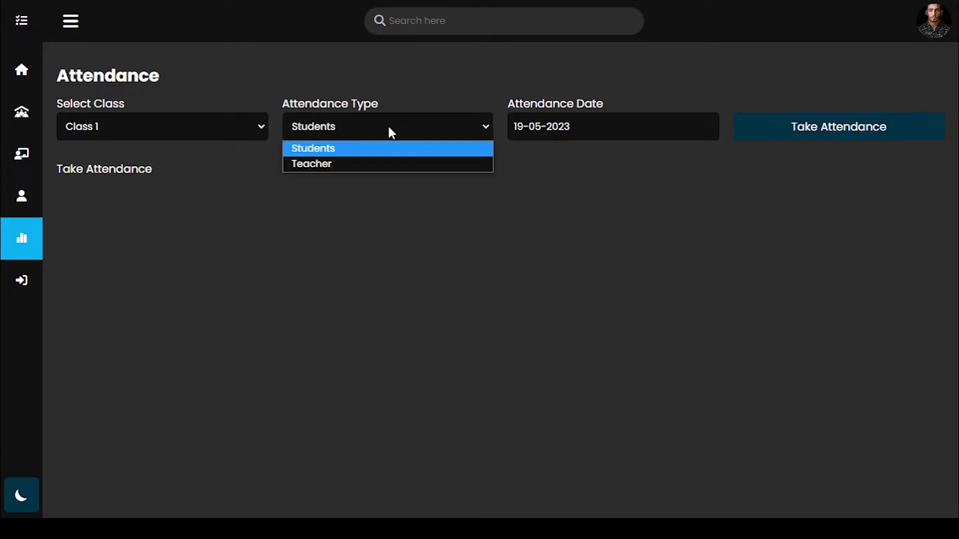
click(352, 149)
Set the attendance date to 19-05-2023 and load the Class 1 student sheet.
click(562, 137)
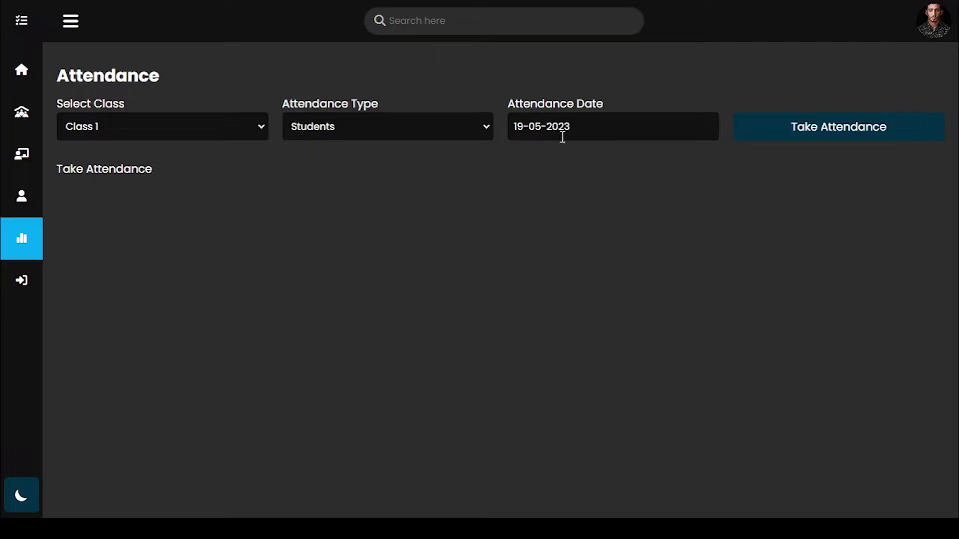
click(599, 123)
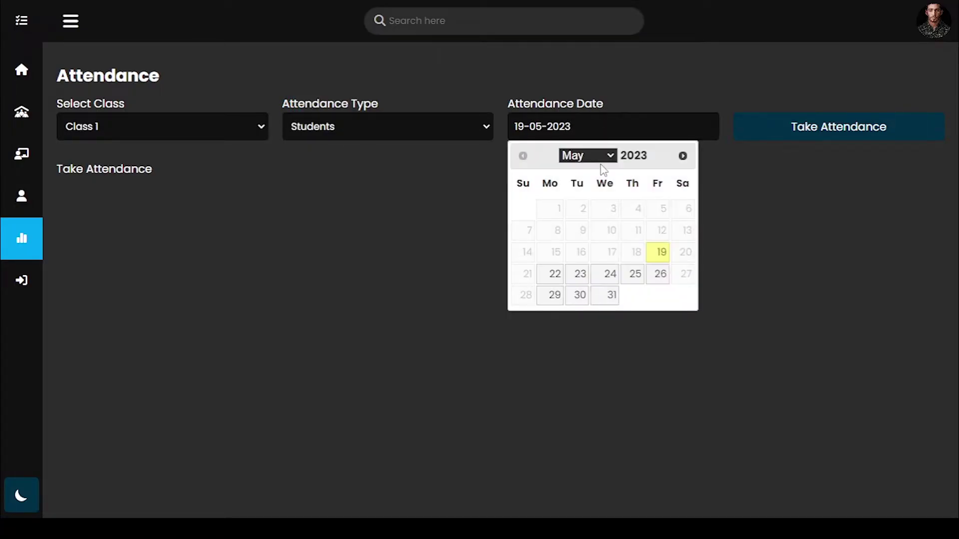
click(658, 255)
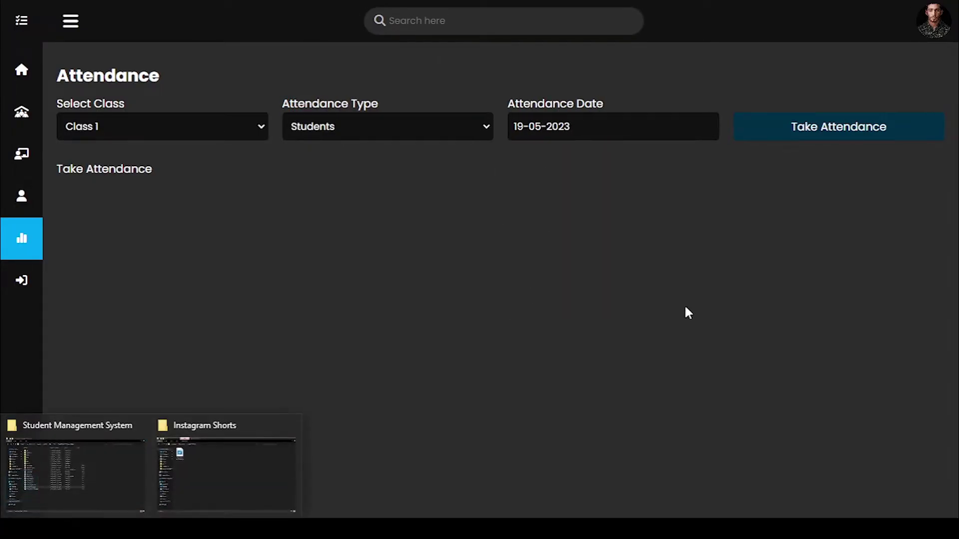
key(super+alt+d)
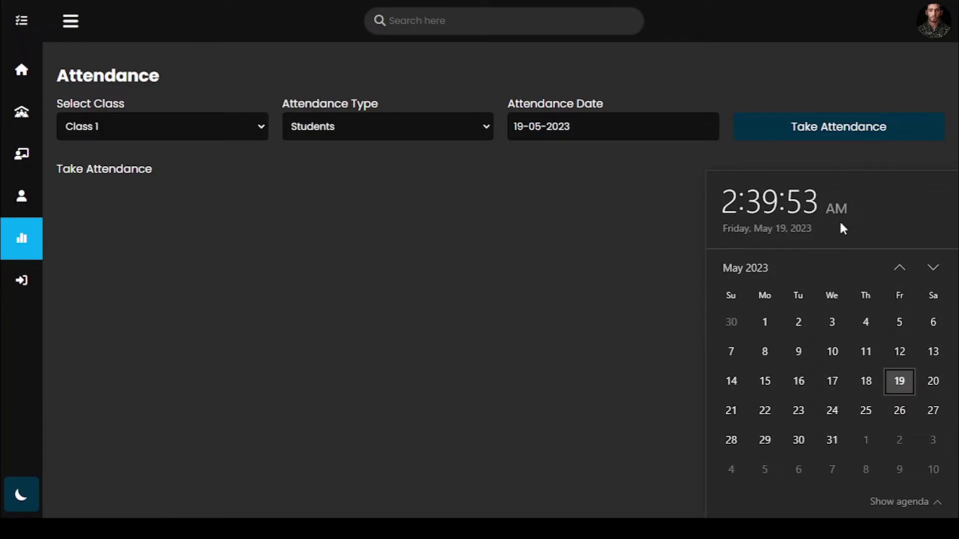
click(670, 245)
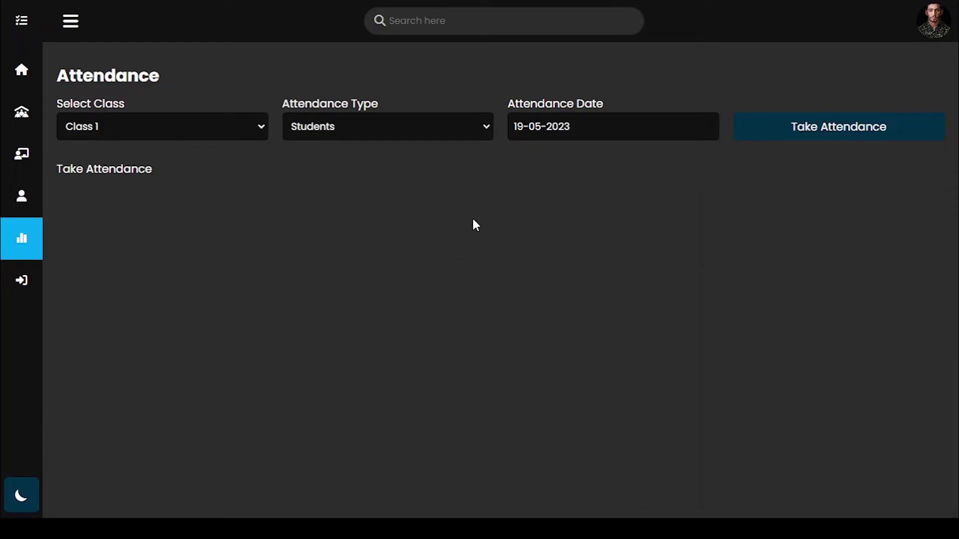
click(629, 129)
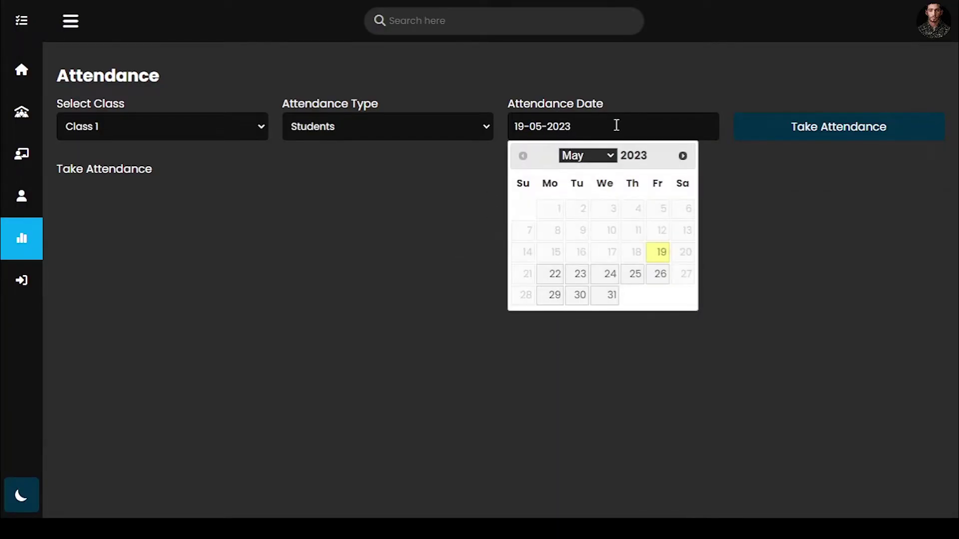
click(663, 255)
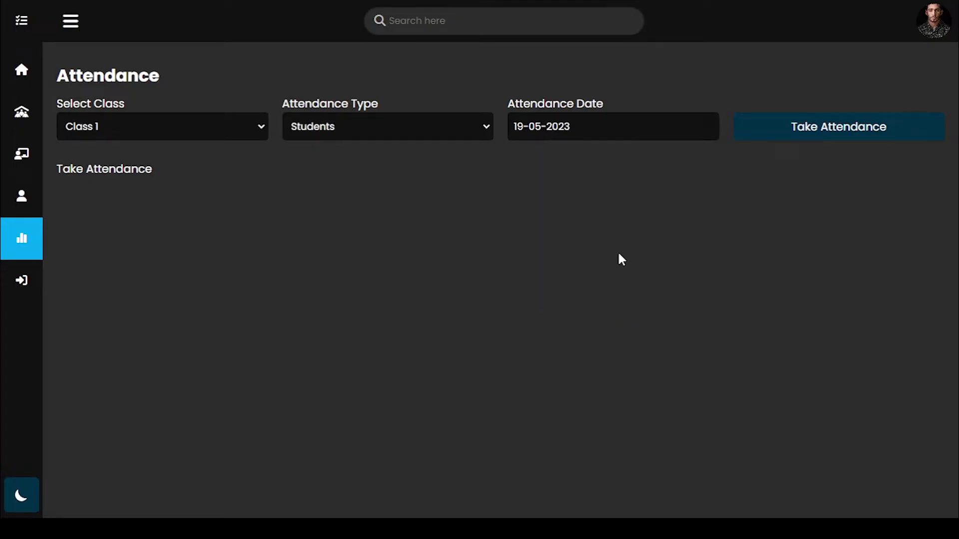
click(823, 134)
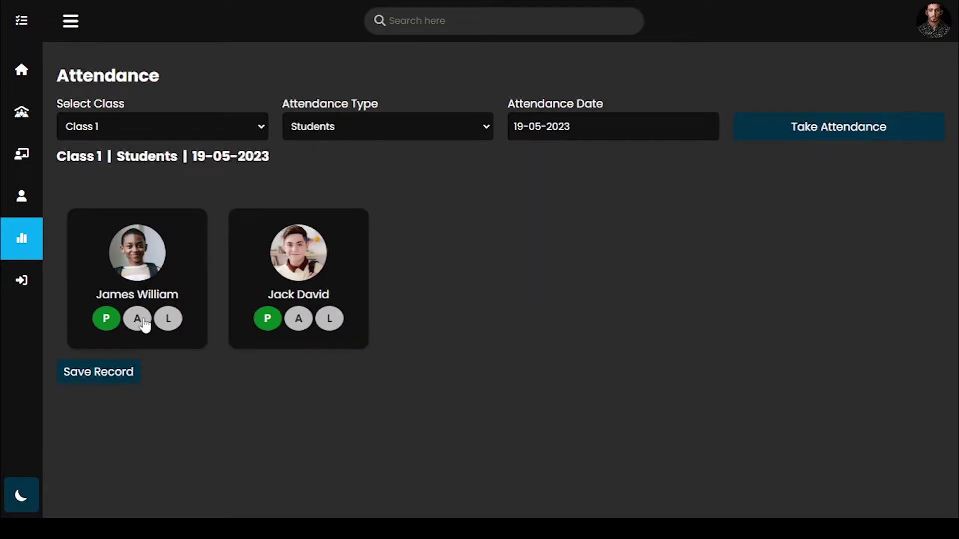
Switch to the light theme, mark the second student absent, and save the record.
click(21, 495)
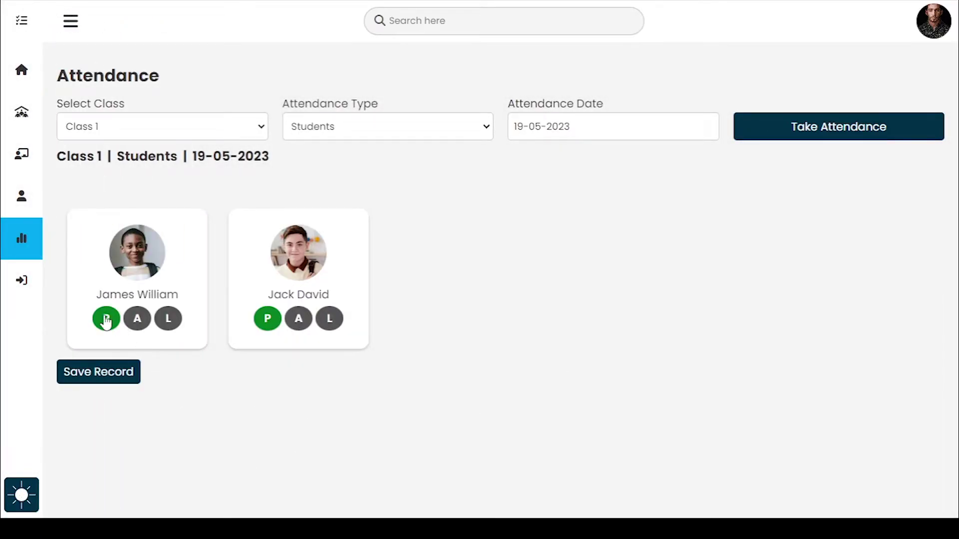
click(302, 322)
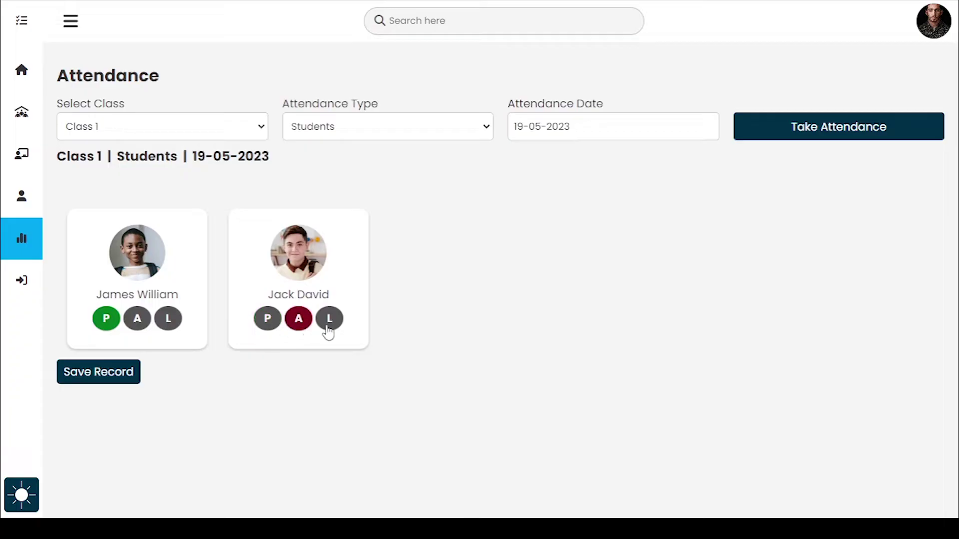
click(109, 378)
click(589, 69)
Review the dashboard's Today Attendance table: one student Present, one Absent, 1 present today.
click(25, 70)
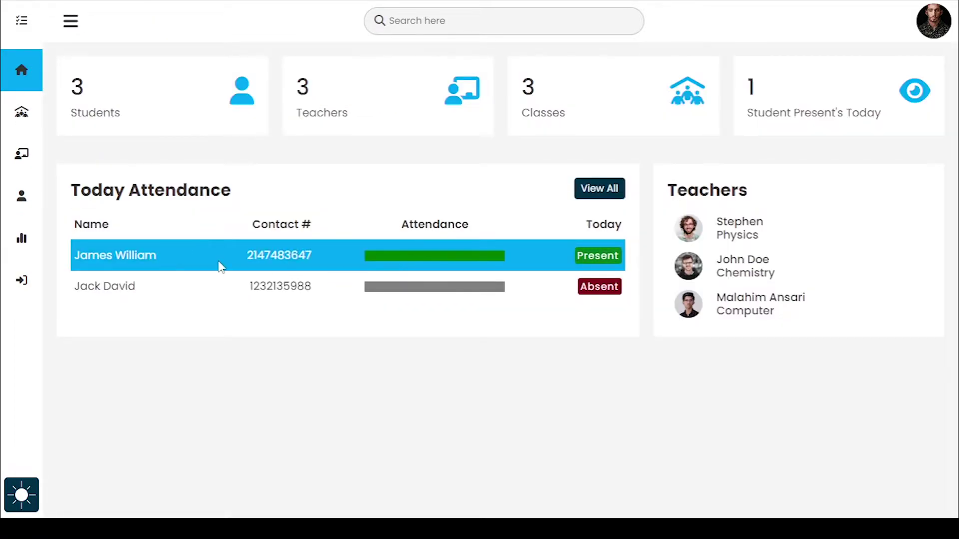
drag(139, 256, 71, 255)
click(381, 355)
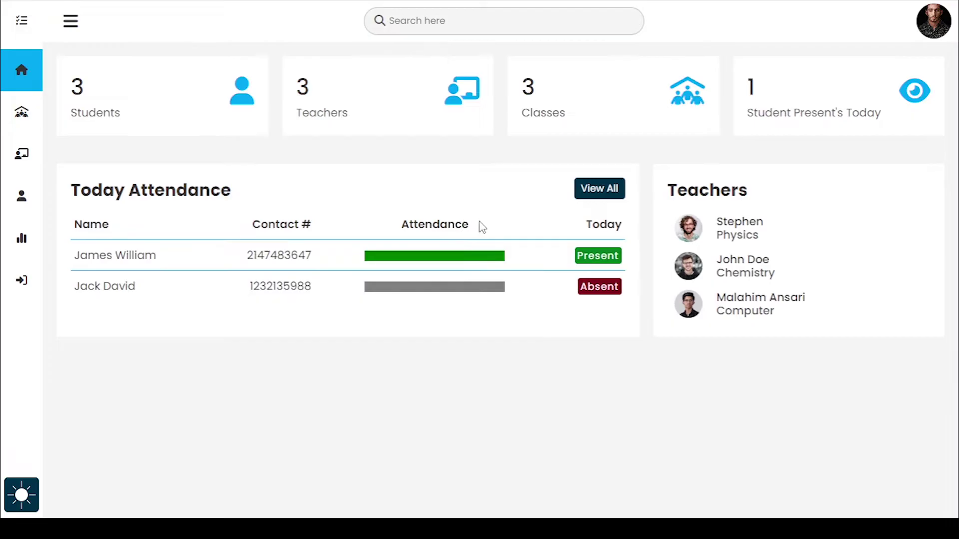
drag(478, 224, 394, 226)
click(439, 269)
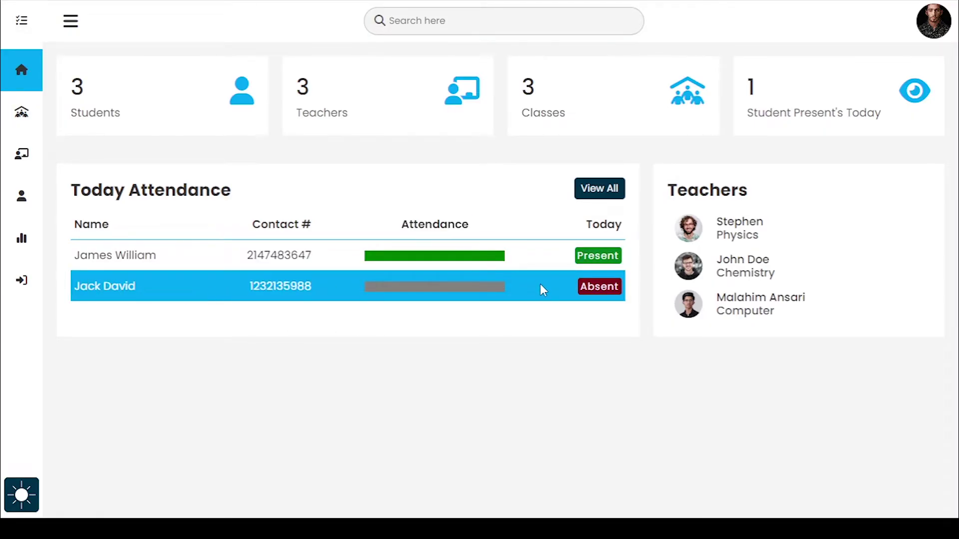
drag(769, 86, 721, 103)
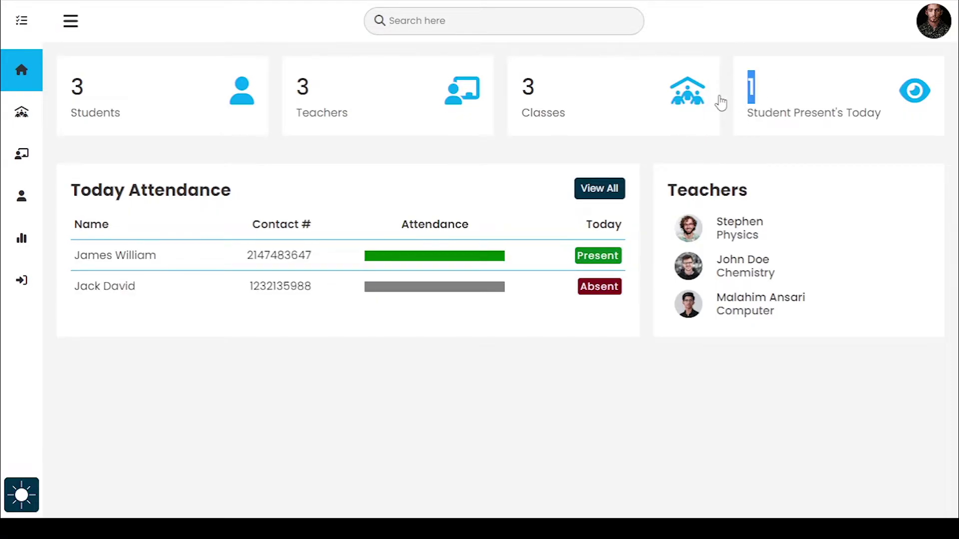
click(398, 367)
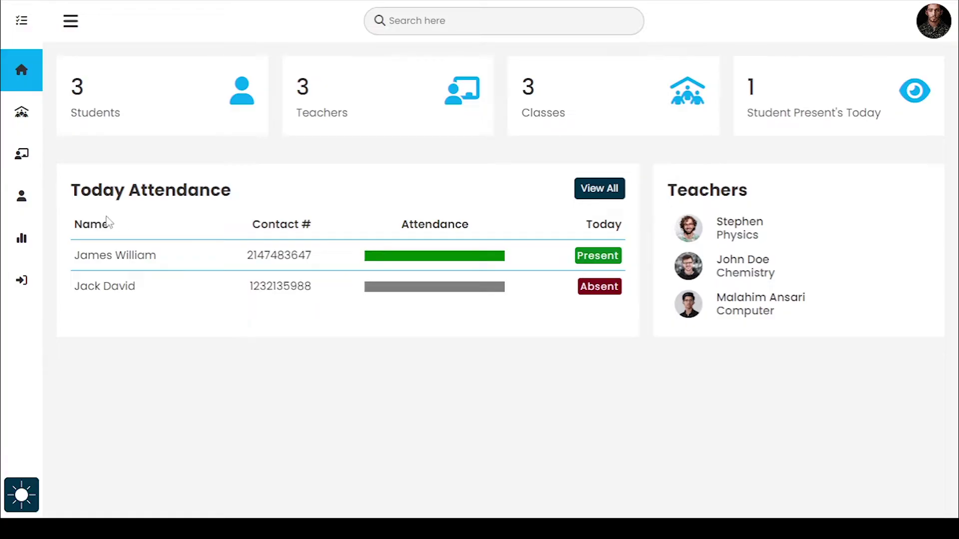
Load Class 2's student attendance sheet for 19-05-2023.
click(58, 238)
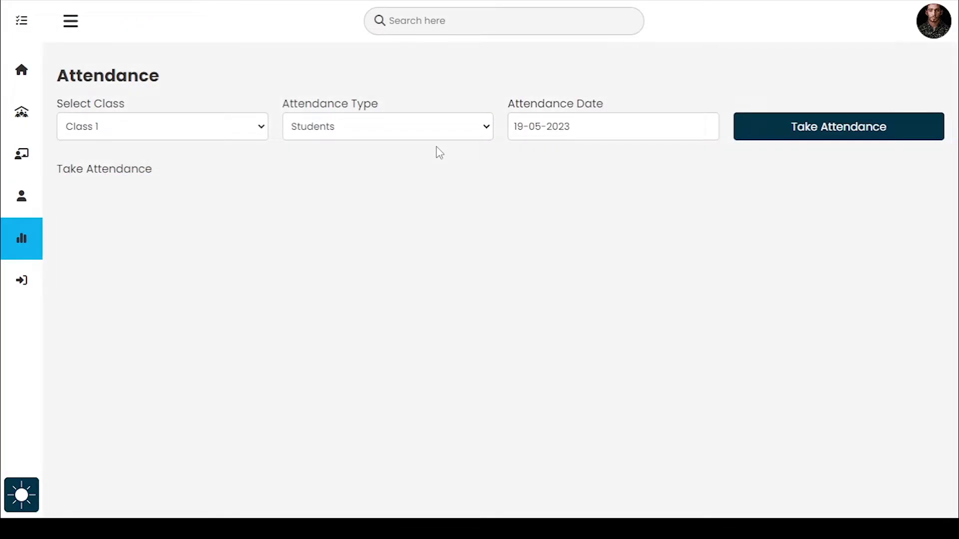
click(237, 131)
click(178, 163)
click(611, 119)
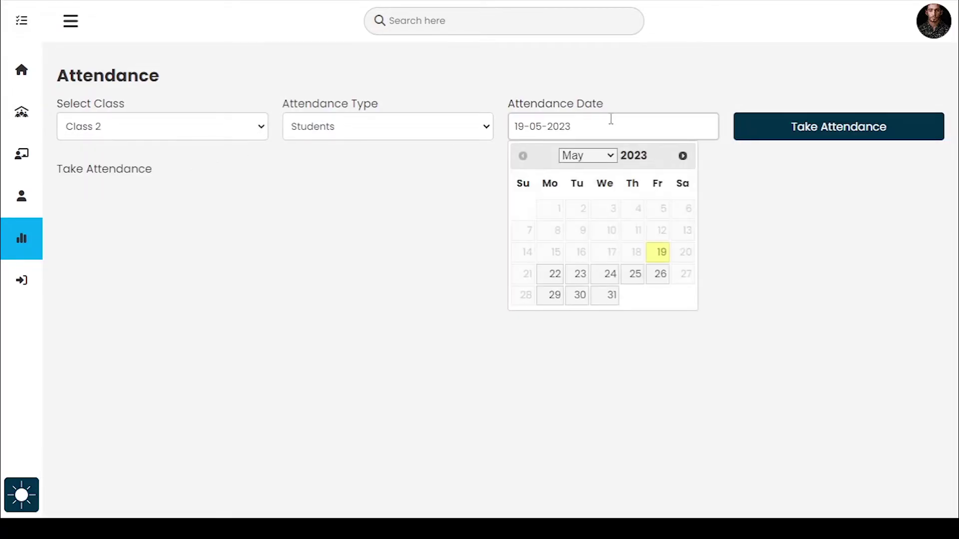
click(660, 254)
click(843, 134)
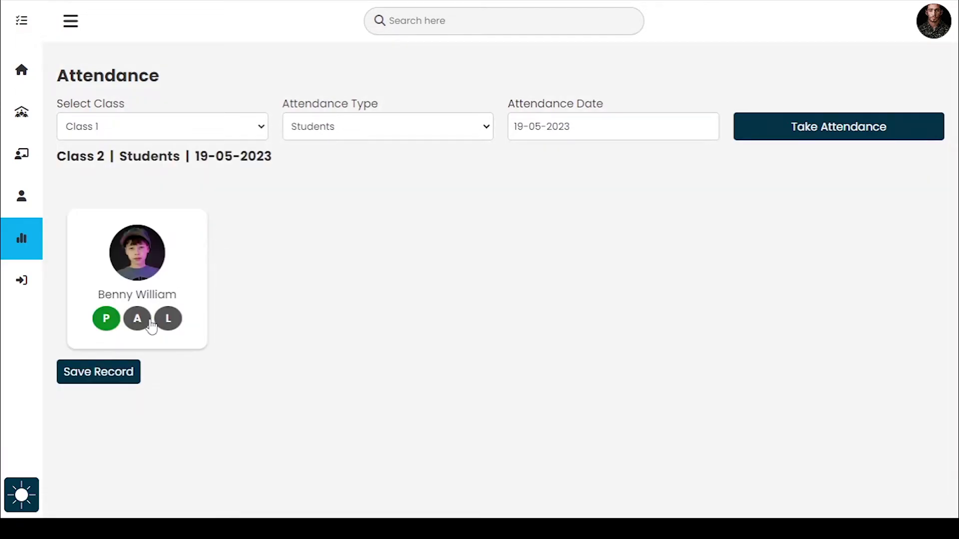
Save Class 2's record with its student present and check the dashboard shows 2 present.
click(102, 379)
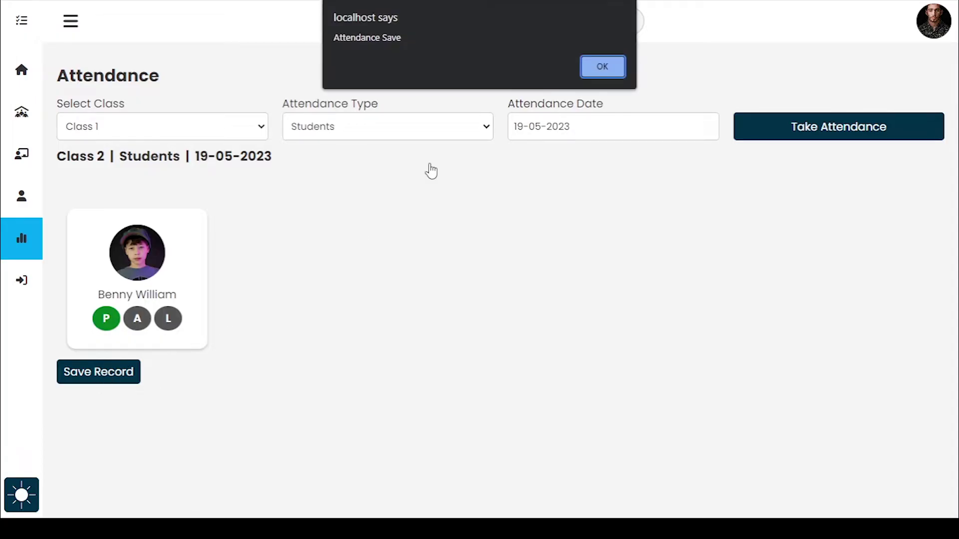
click(602, 67)
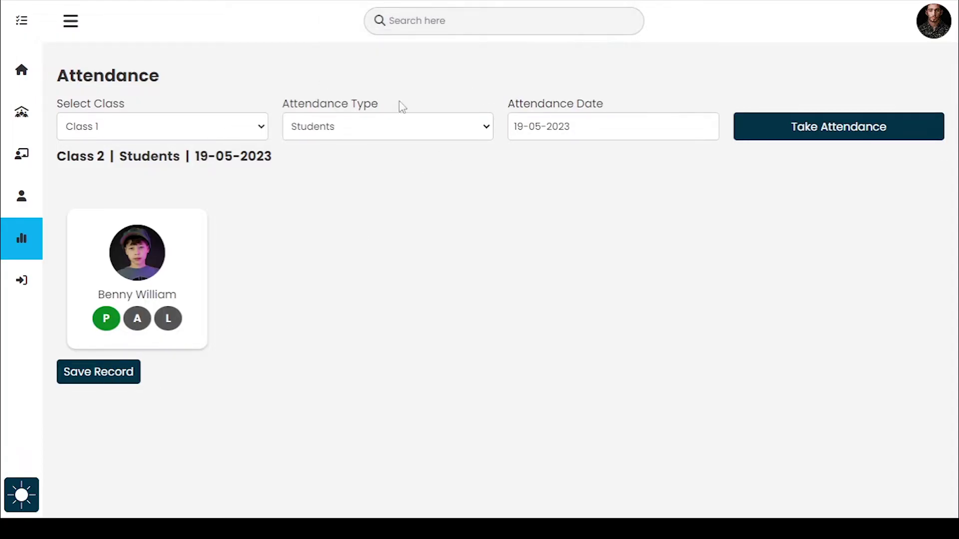
click(26, 75)
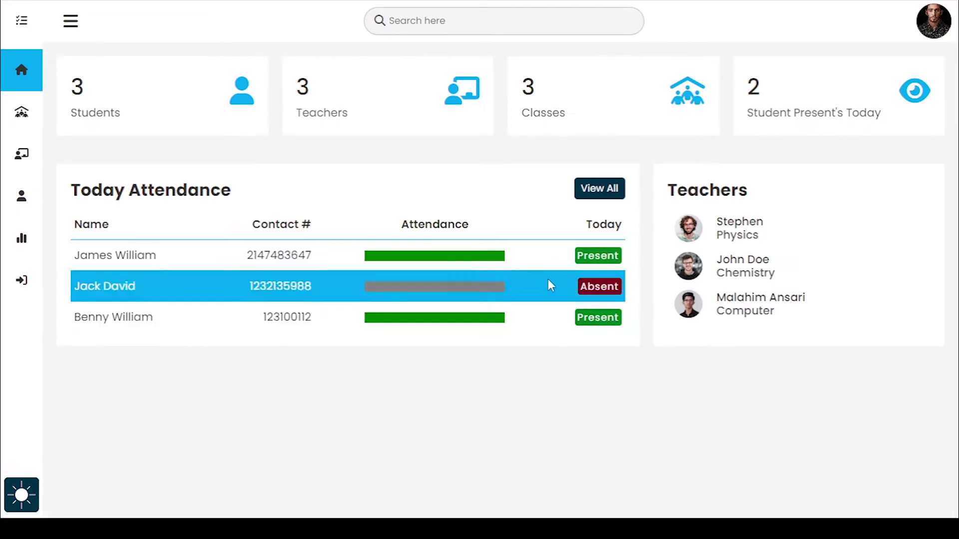
double_click(446, 224)
click(364, 256)
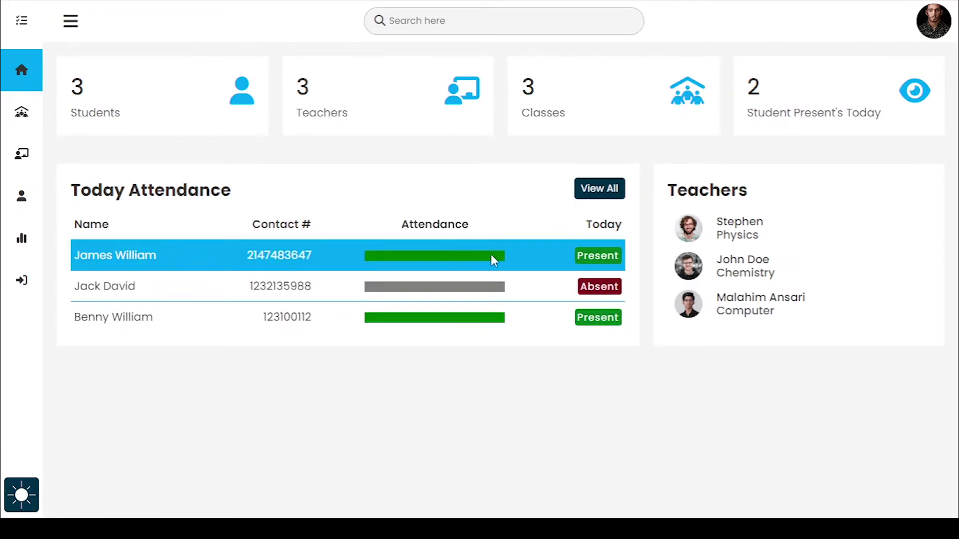
Load Class 1's student attendance sheet for 22-05-2023.
drag(175, 260, 71, 259)
click(38, 244)
click(196, 130)
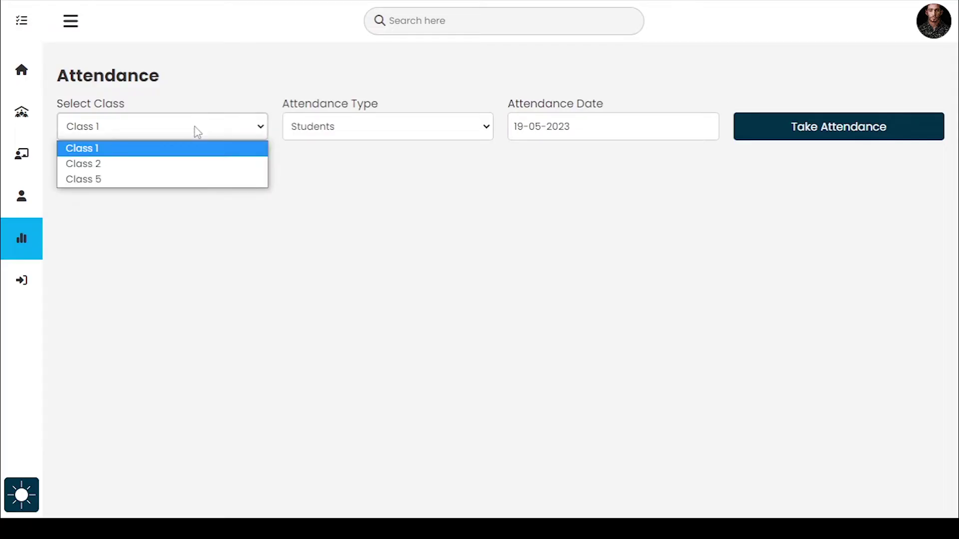
click(167, 150)
click(390, 124)
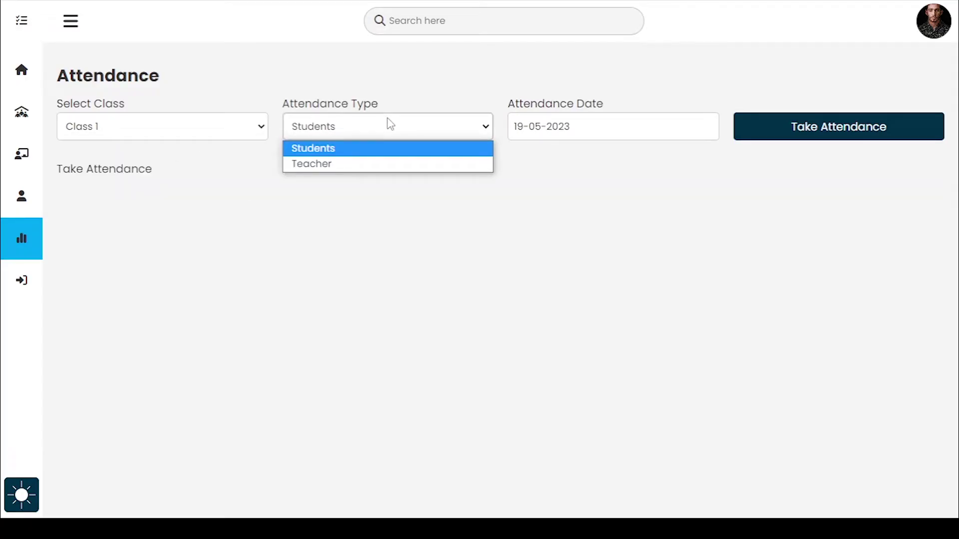
click(353, 149)
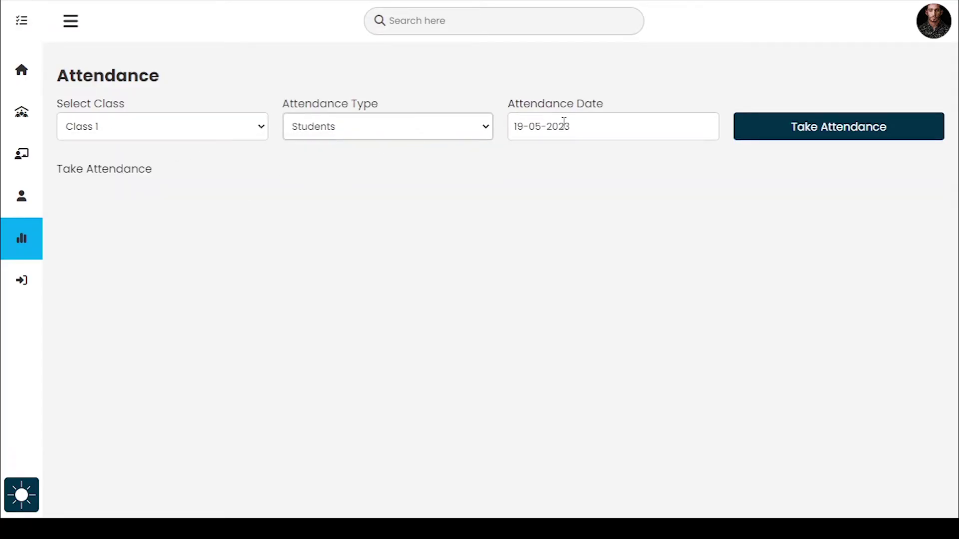
click(623, 119)
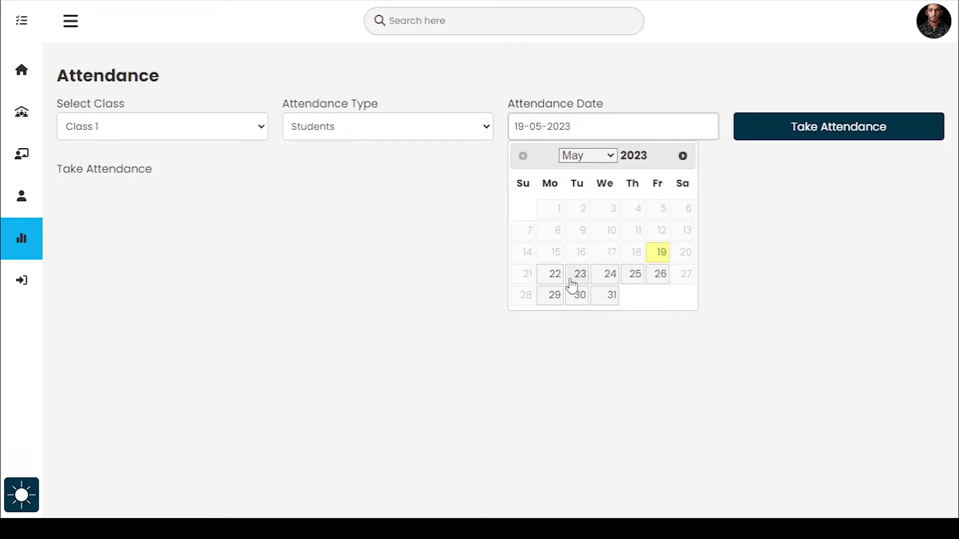
click(555, 278)
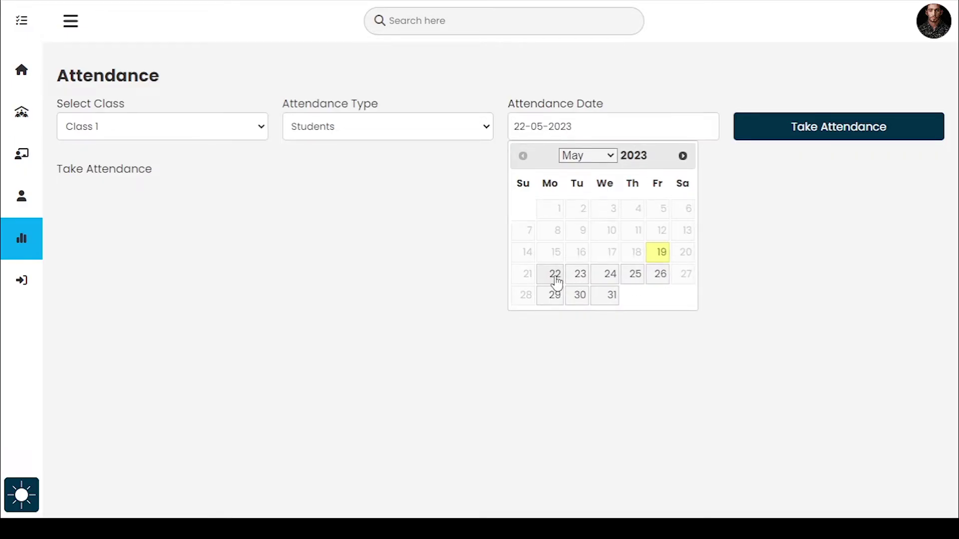
click(842, 127)
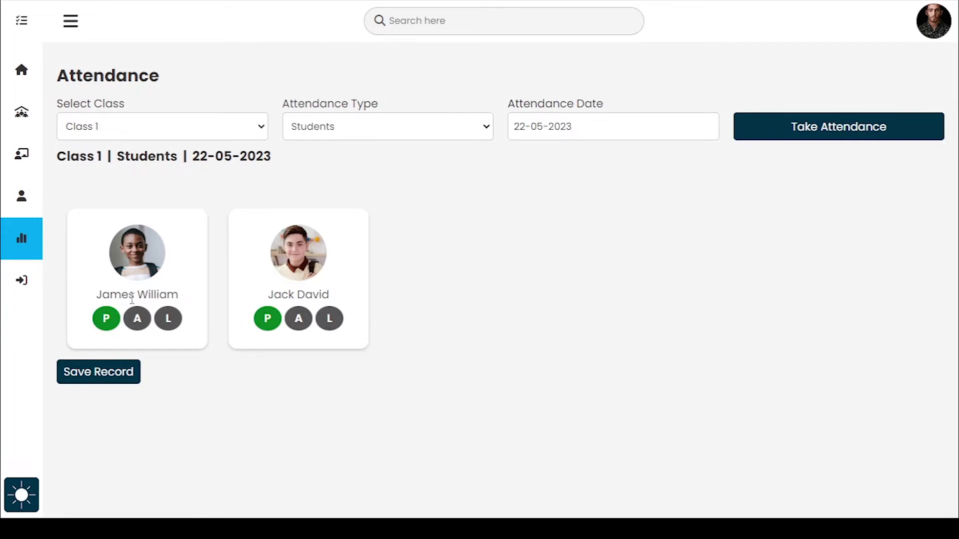
Mark the first student absent, save the 22 May record, and return to the dashboard.
click(143, 322)
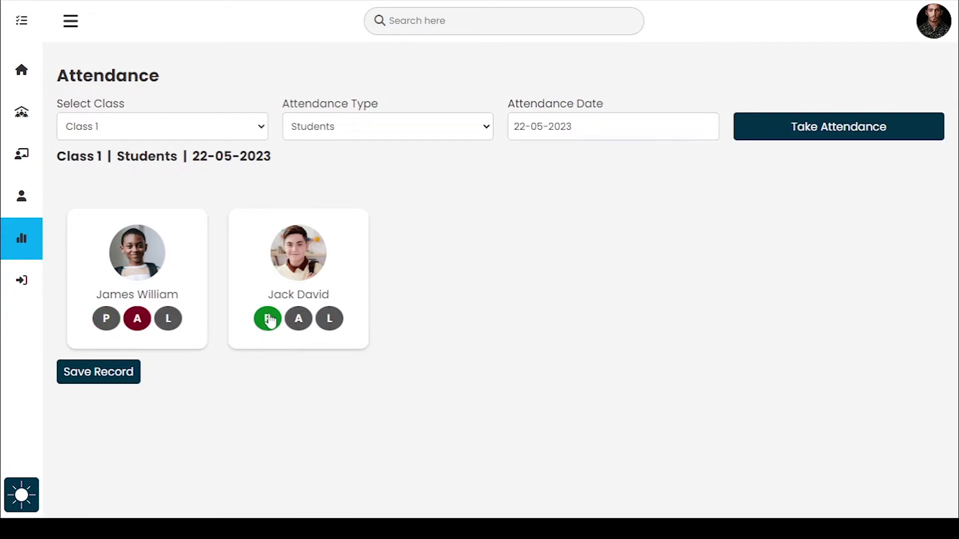
click(131, 372)
click(603, 63)
click(525, 126)
text(19)
mouse_move(19, 68)
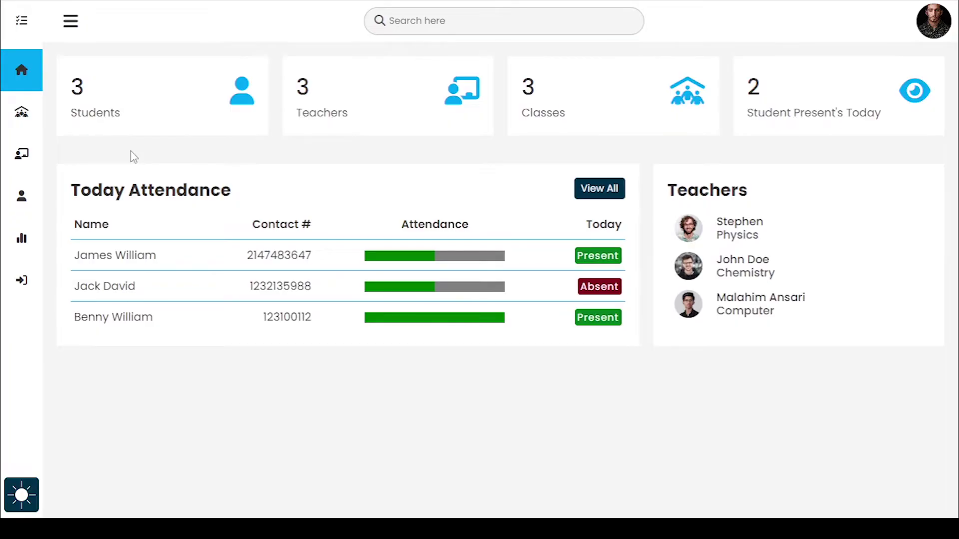
Open the full Students list via View All, then return to Attendance.
double_click(603, 287)
drag(624, 224, 579, 234)
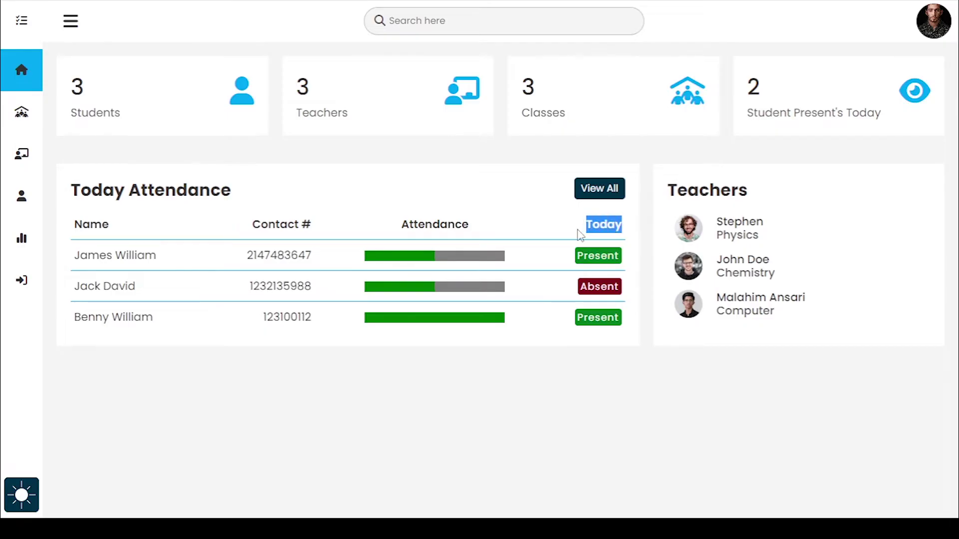
click(595, 196)
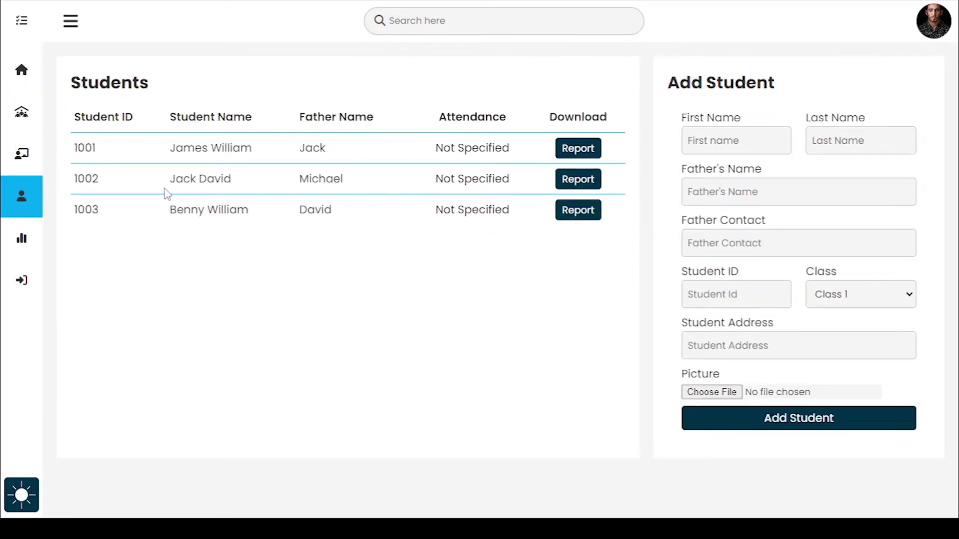
mouse_move(6, 252)
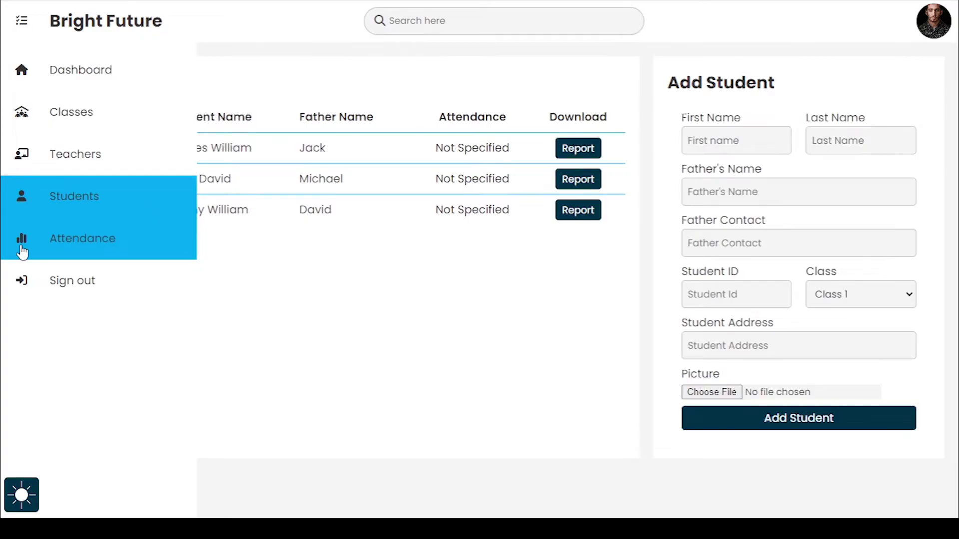
click(21, 246)
Record Class 5's teacher as present for 19 May 2023 using the Teacher attendance type.
click(382, 134)
click(355, 162)
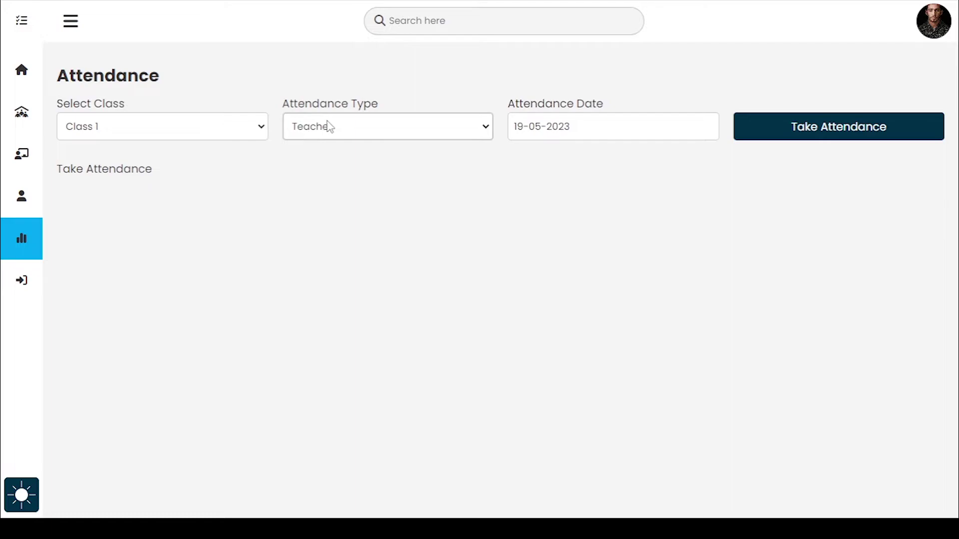
click(229, 131)
click(106, 179)
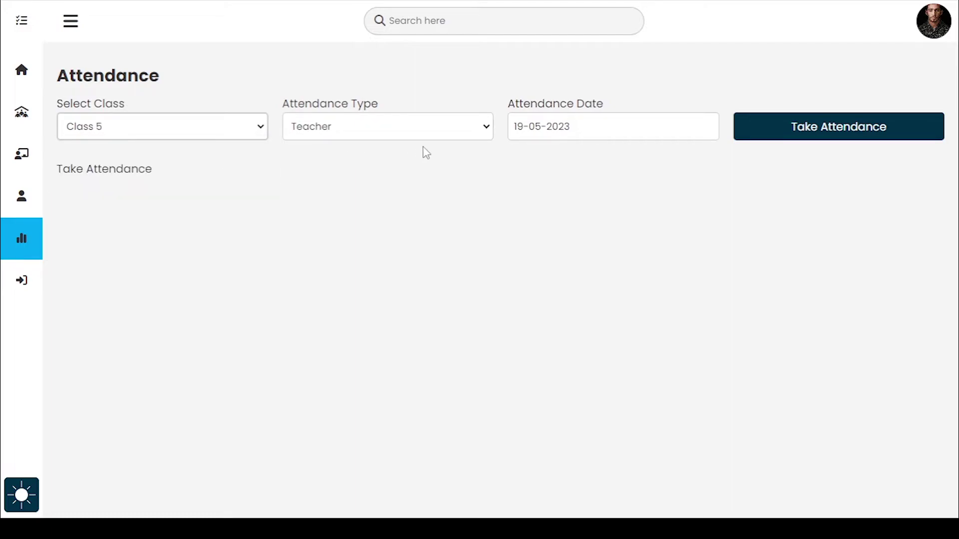
click(671, 115)
click(661, 252)
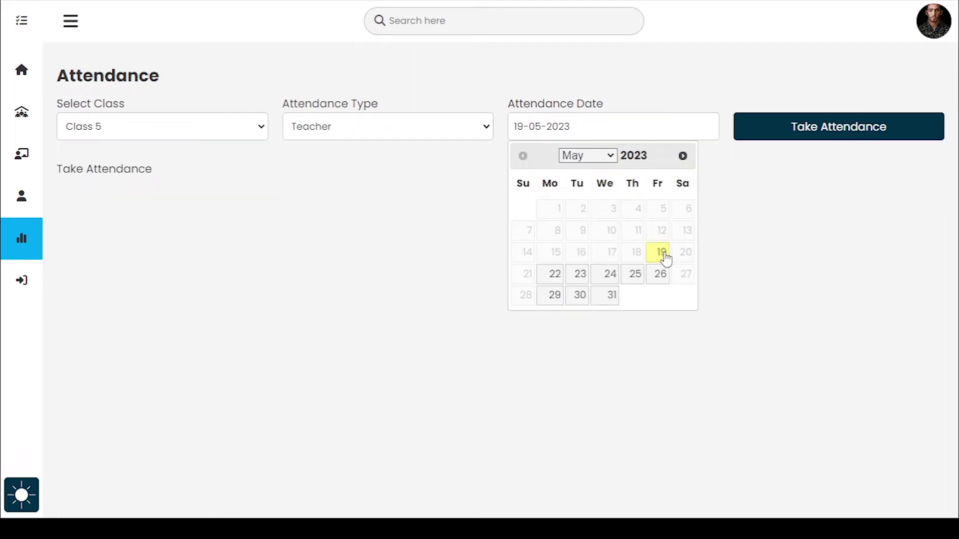
click(841, 130)
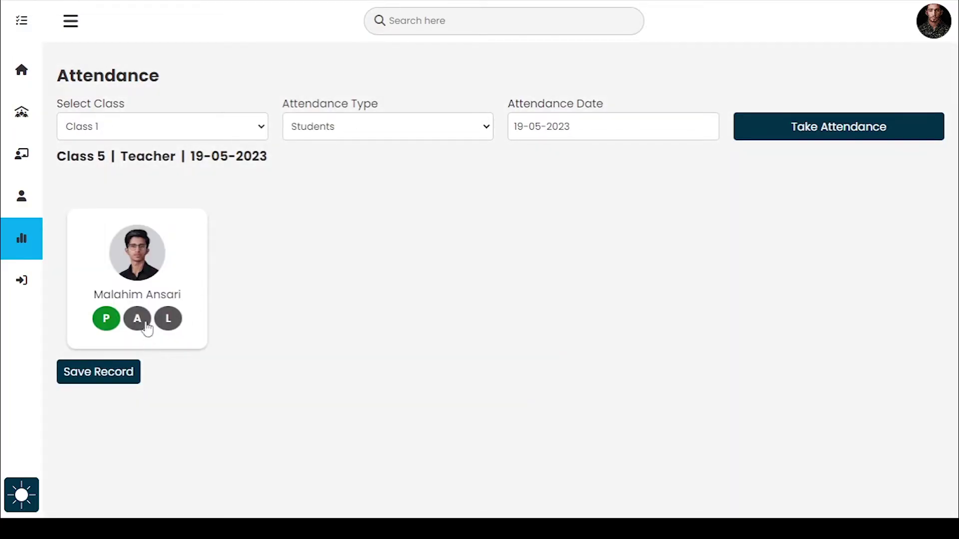
click(103, 375)
click(601, 67)
Load the Class 2 student attendance sheet with Students as the type.
click(223, 130)
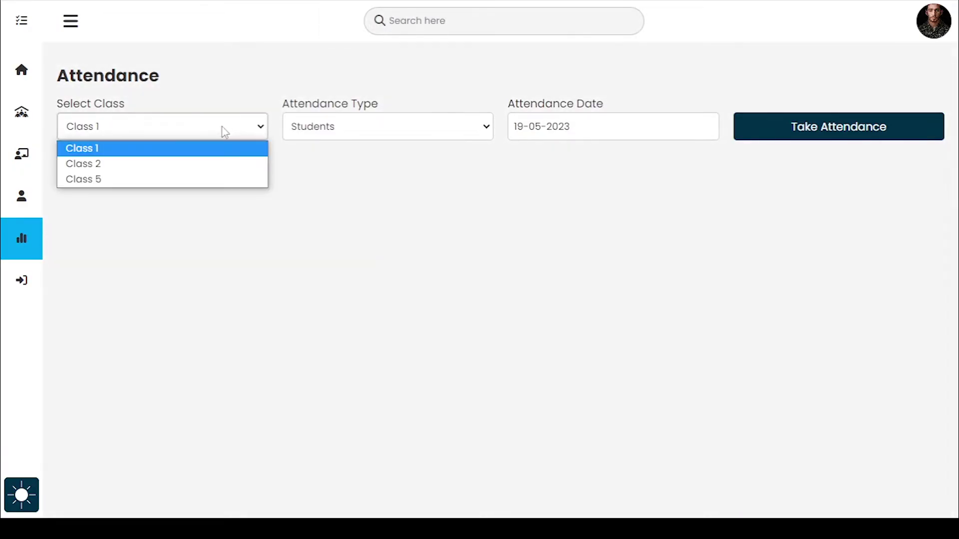
click(123, 164)
click(790, 129)
click(462, 129)
click(462, 129)
click(395, 292)
drag(378, 105, 289, 106)
double_click(158, 160)
click(235, 212)
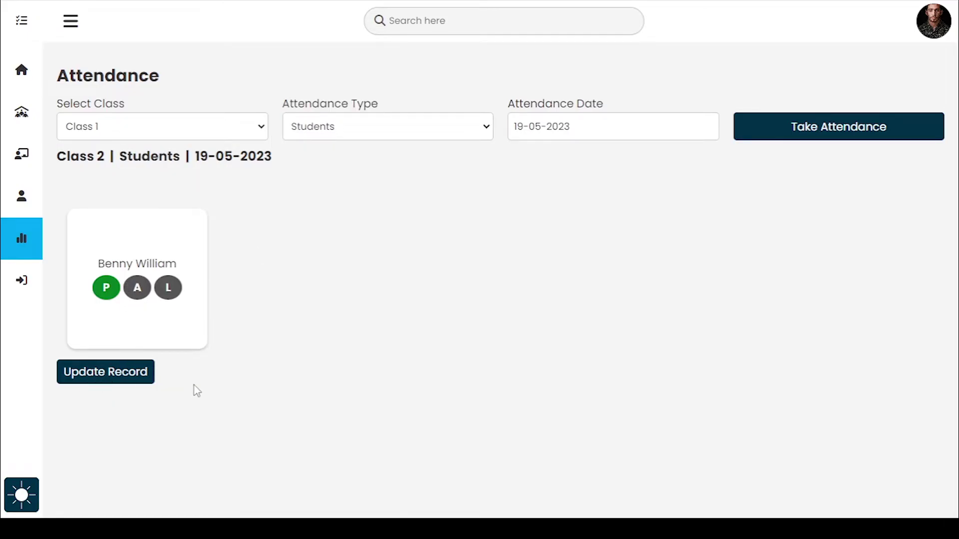
Mark the Class 2 student absent, update the record, and check the dashboard shows 1 present.
click(139, 289)
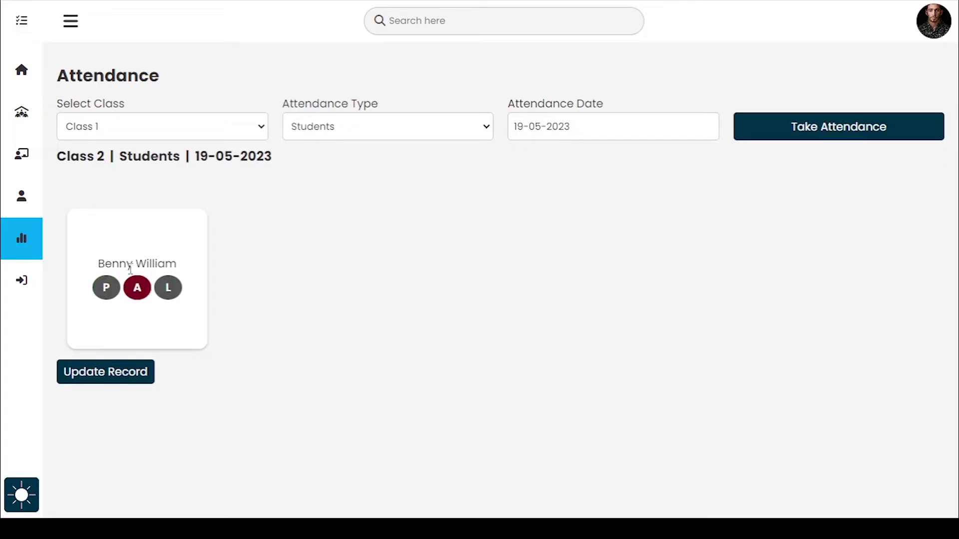
click(110, 373)
click(597, 67)
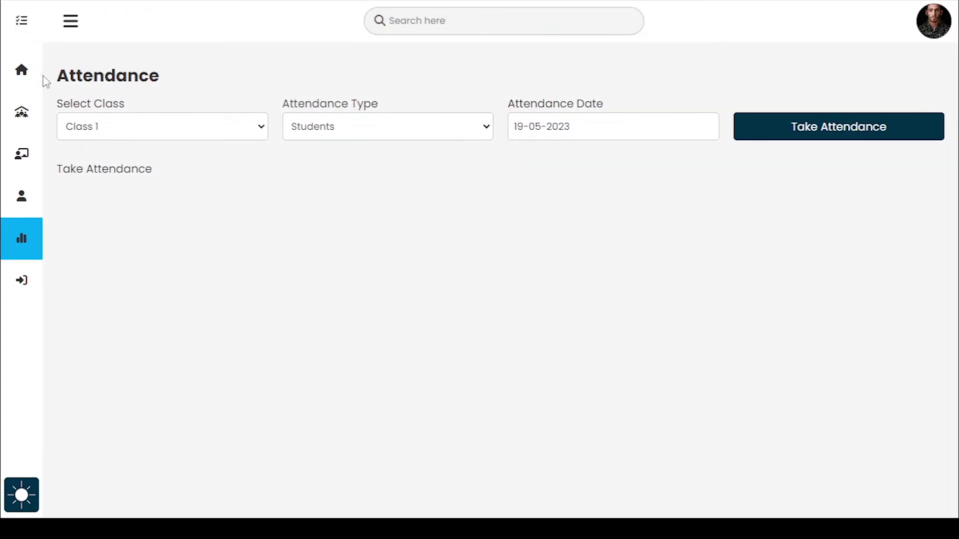
mouse_move(22, 72)
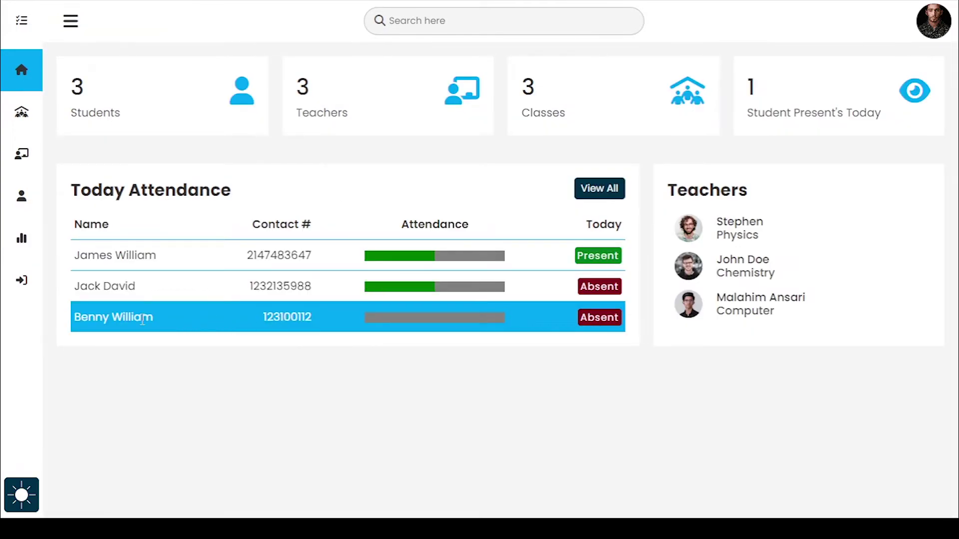
drag(144, 317, 64, 316)
click(386, 318)
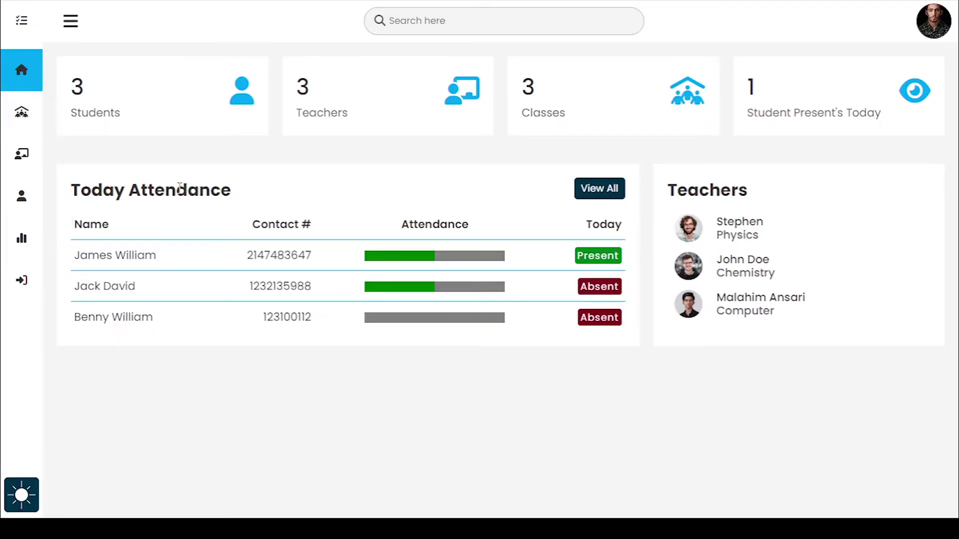
Update Class 1's sheet with the second student present and the first on leave.
mouse_move(18, 192)
click(21, 244)
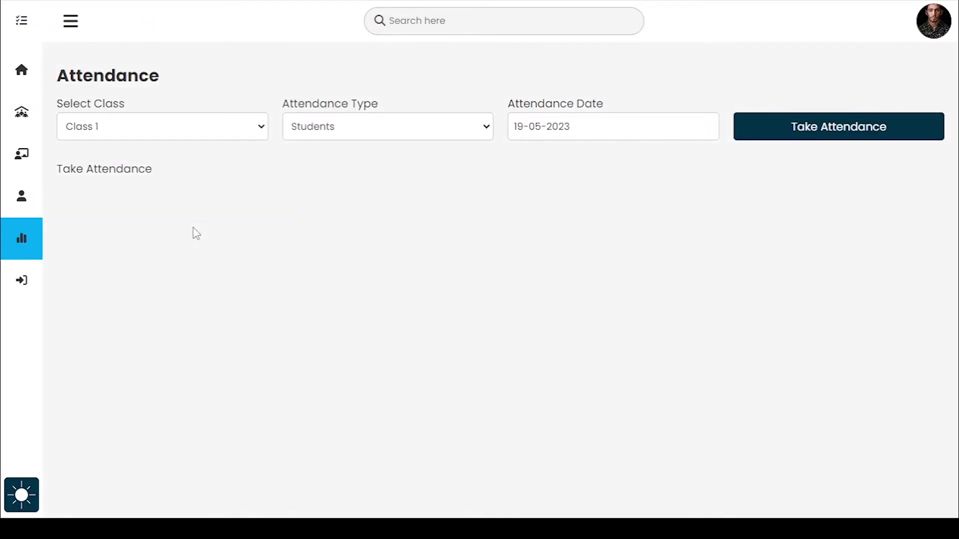
click(229, 136)
click(229, 133)
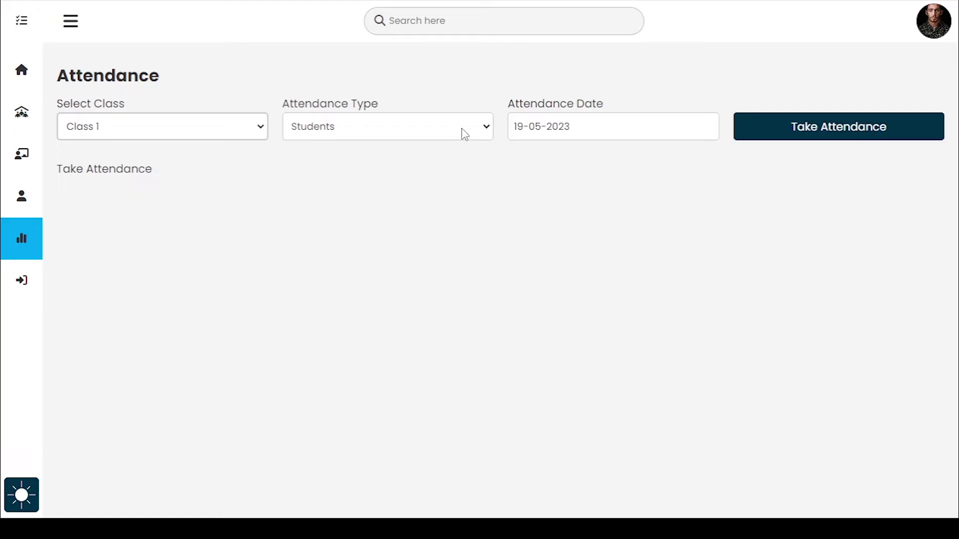
click(786, 130)
click(269, 293)
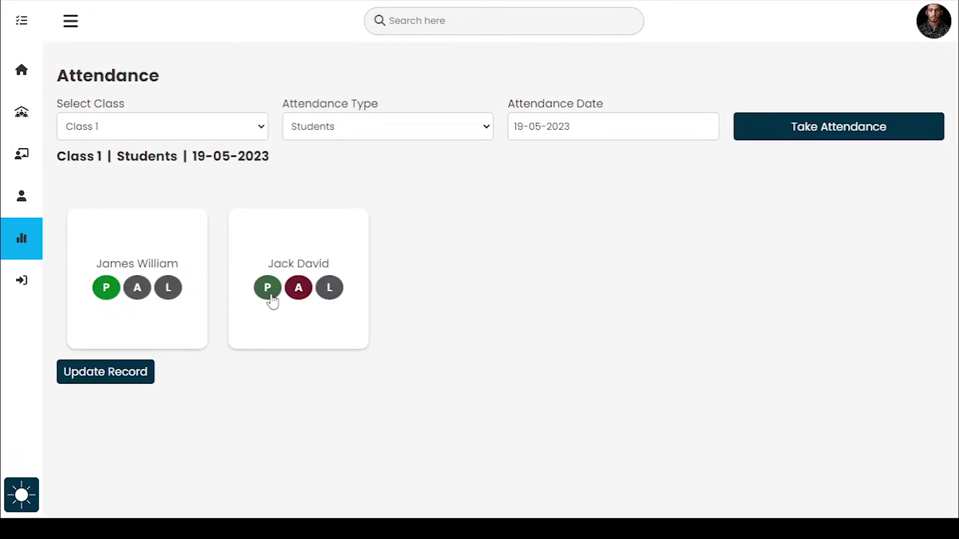
click(167, 290)
click(101, 368)
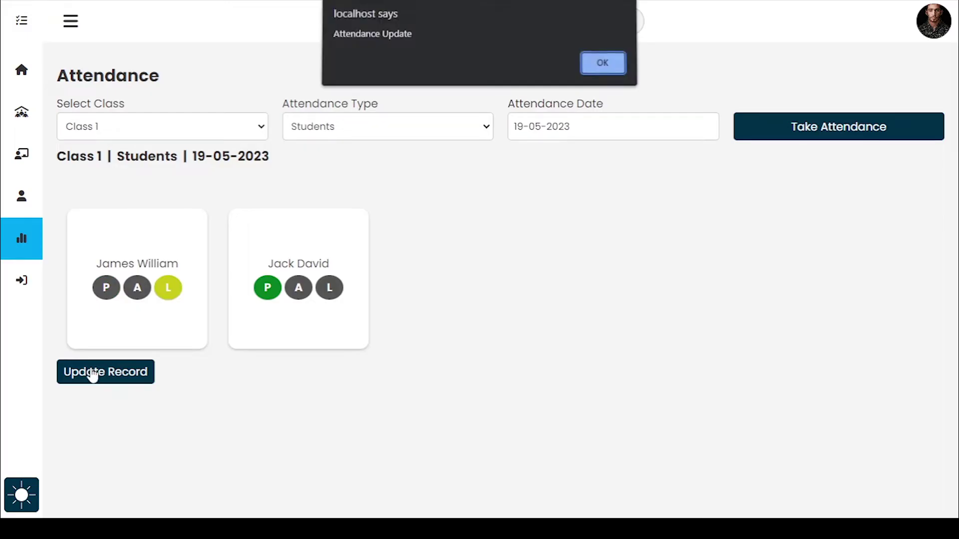
click(602, 61)
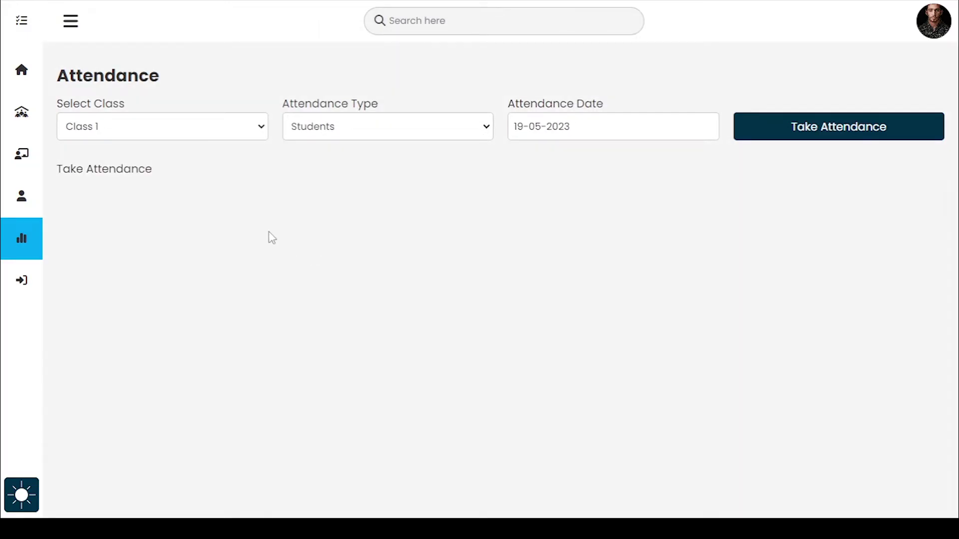
Save Class 2's teacher attendance with the teacher marked present.
click(248, 125)
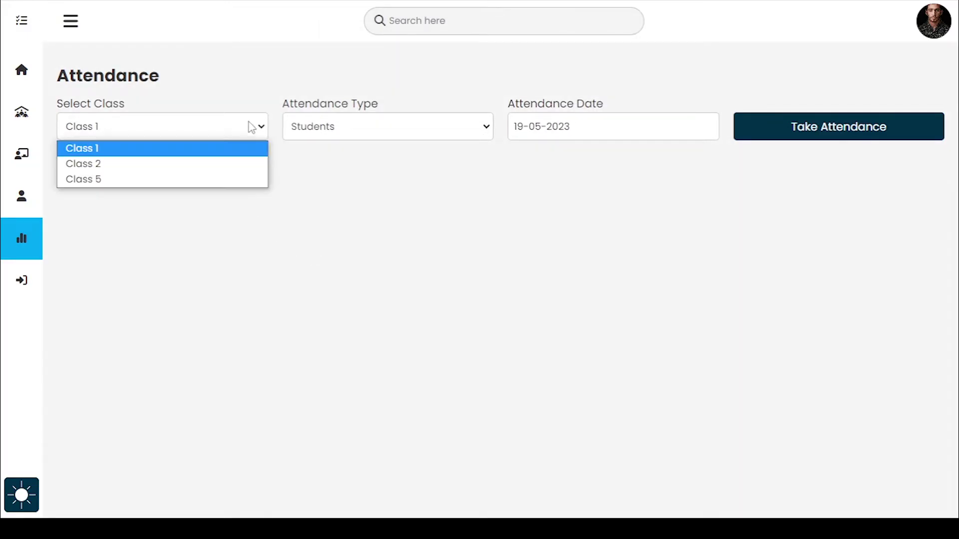
click(193, 172)
click(391, 131)
click(345, 163)
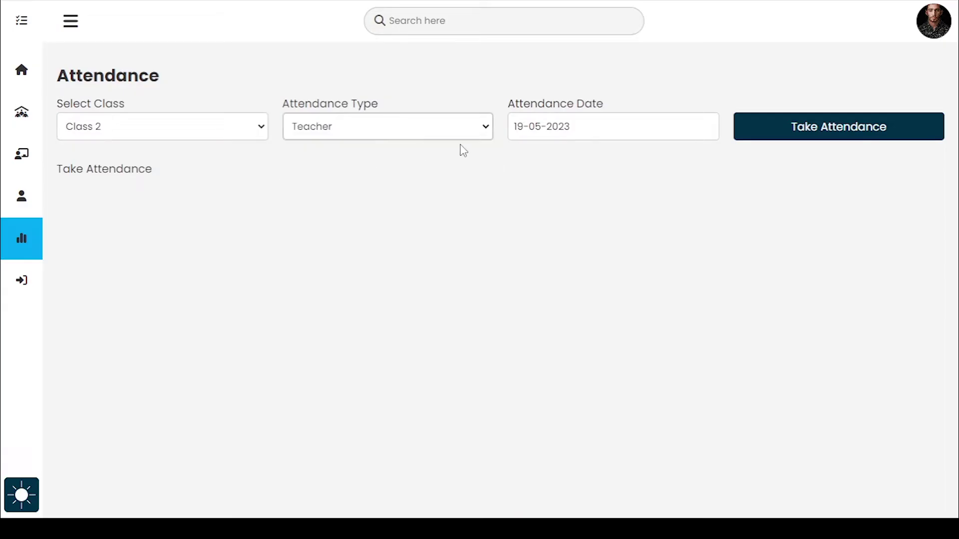
click(884, 130)
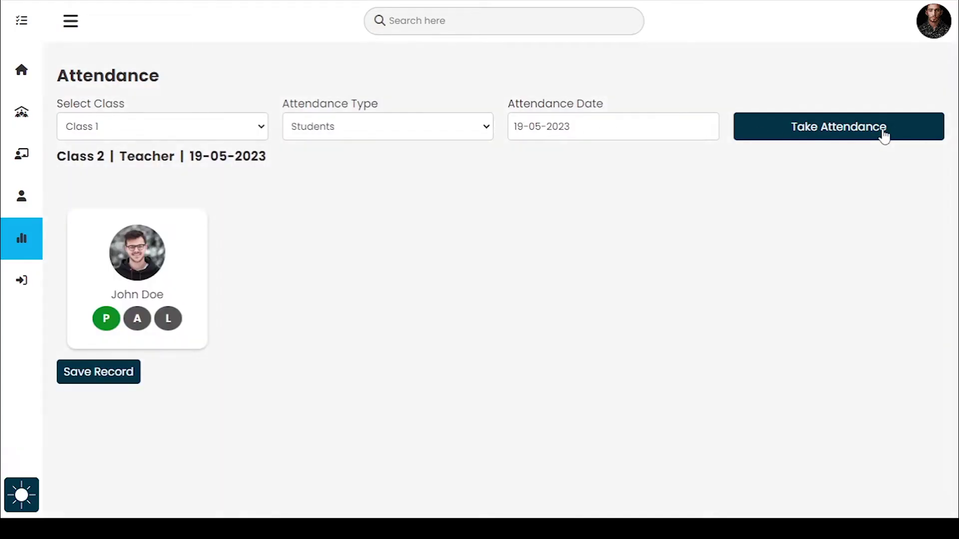
click(92, 377)
click(597, 65)
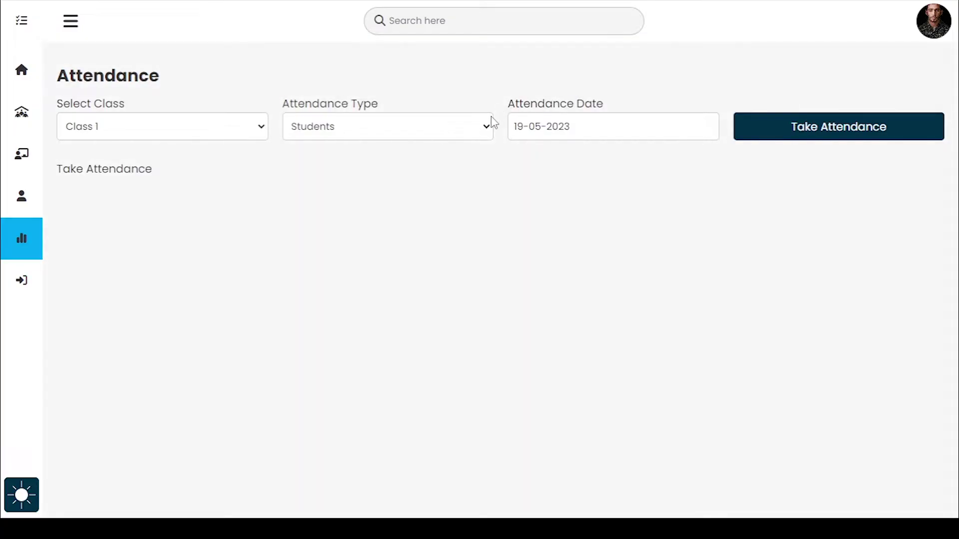
Review Today Attendance on the expanded Dashboard, then go to the Classes list.
click(15, 70)
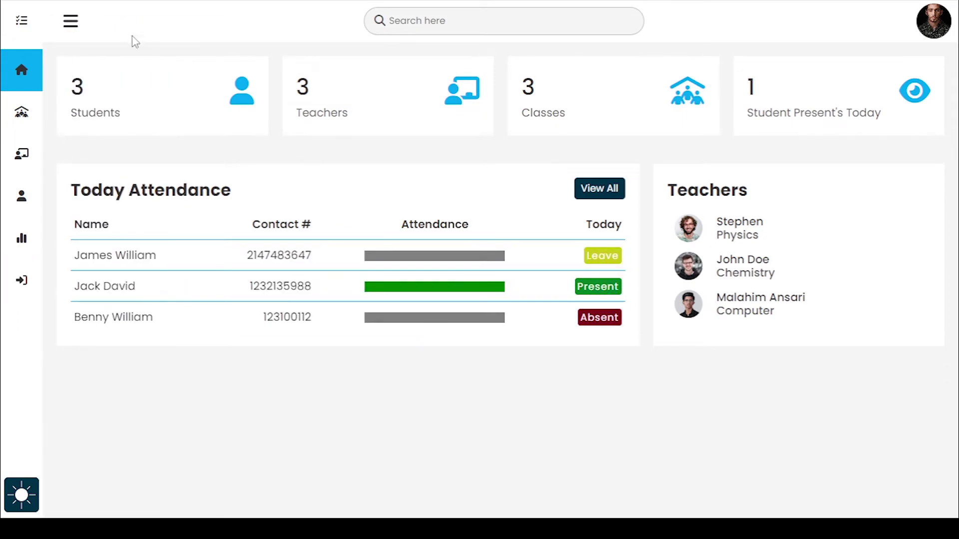
click(71, 21)
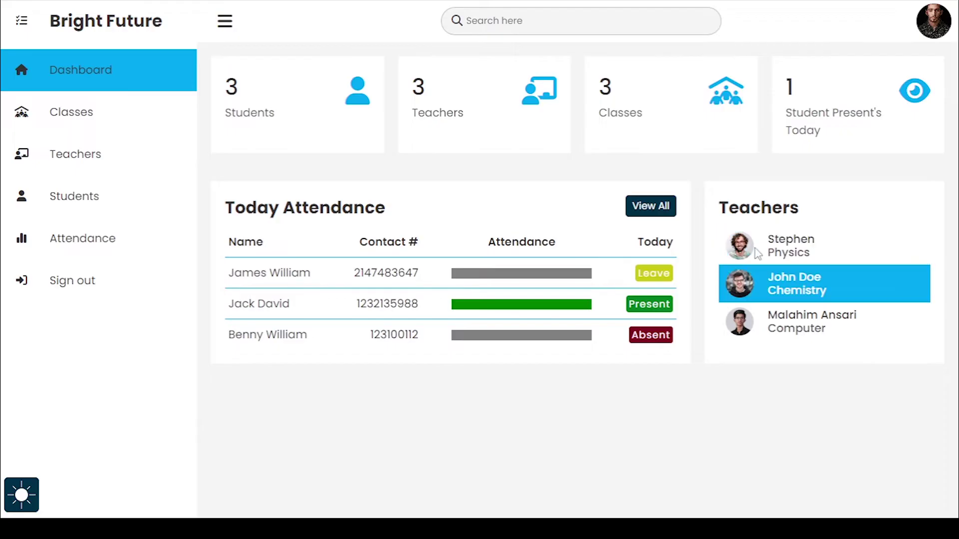
drag(807, 99, 778, 94)
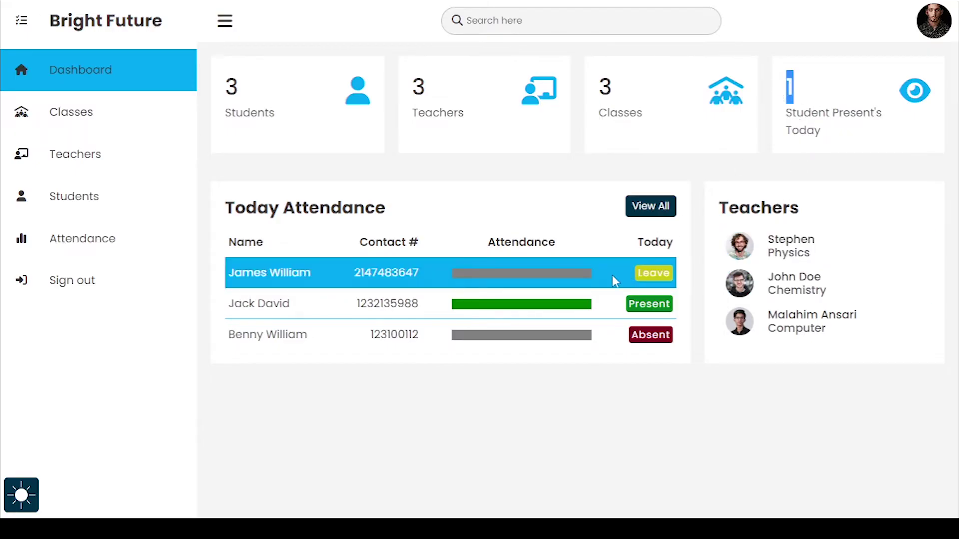
click(487, 188)
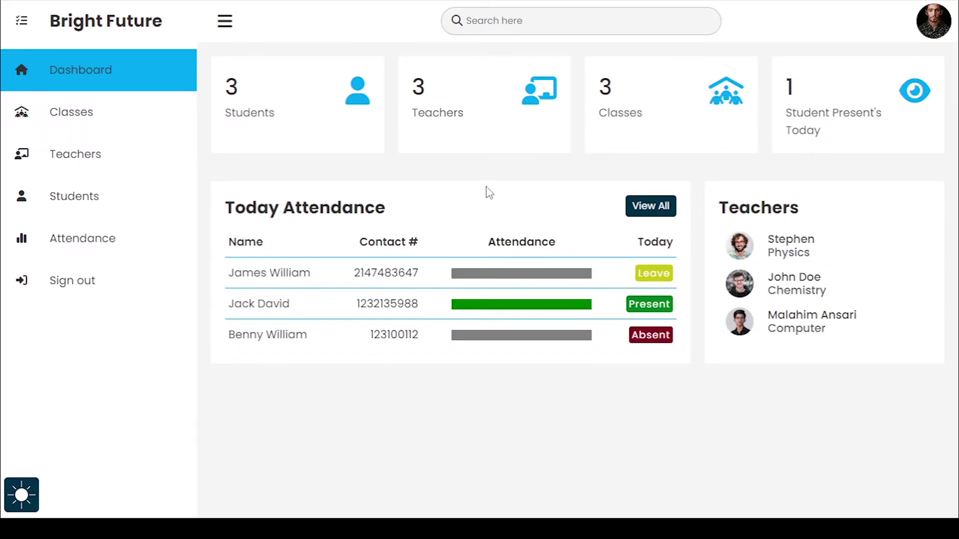
click(58, 116)
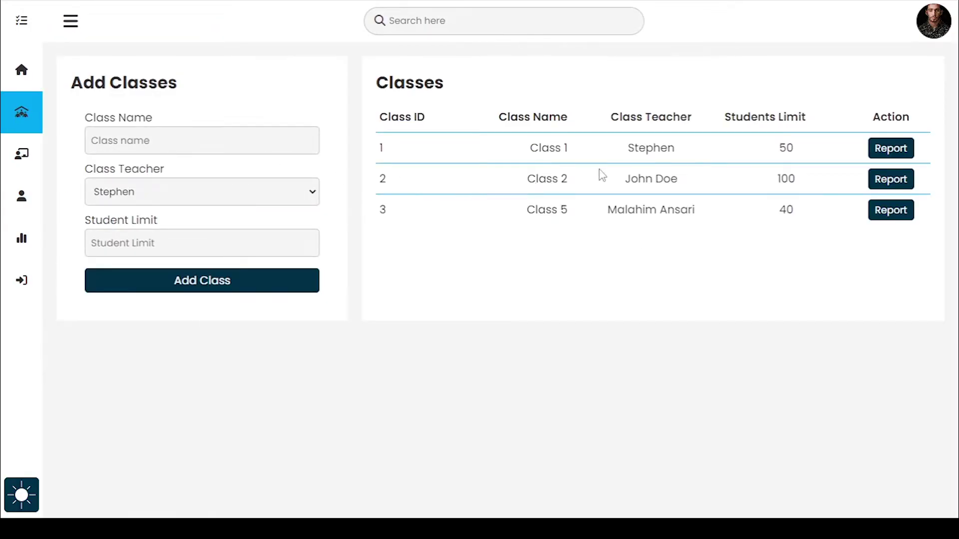
Download the Class 1 report and open the downloaded file.
click(903, 159)
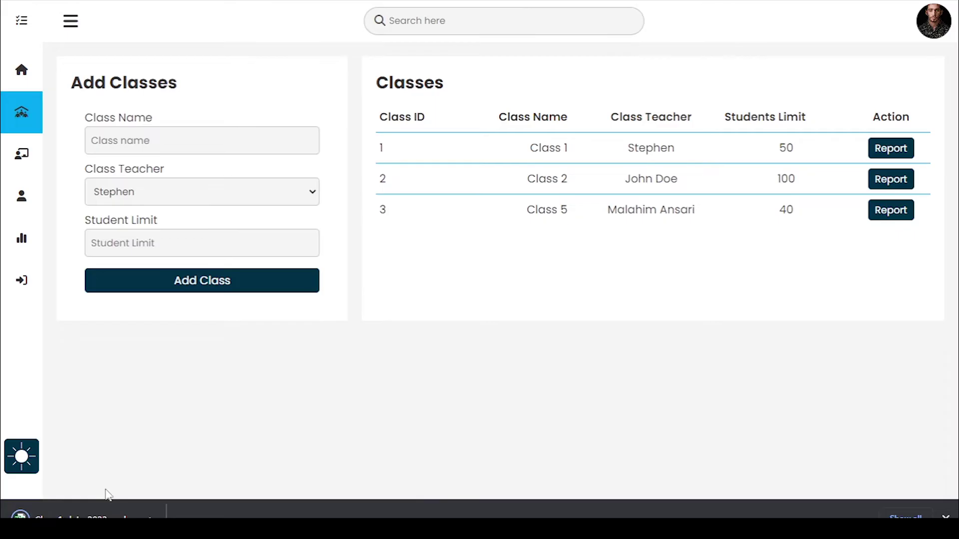
click(124, 512)
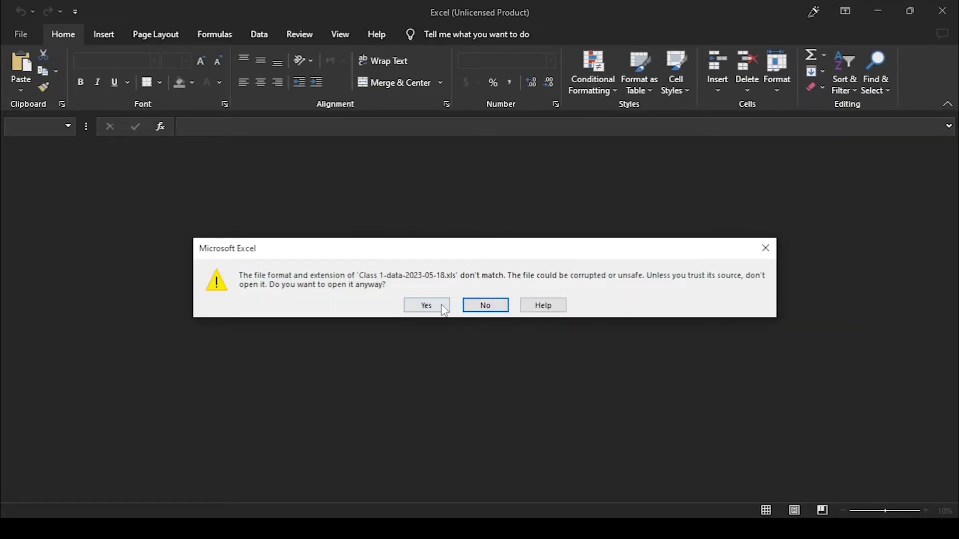
Accept Excel's format warning, then dismiss the product key prompt and inactive-product notice.
click(443, 309)
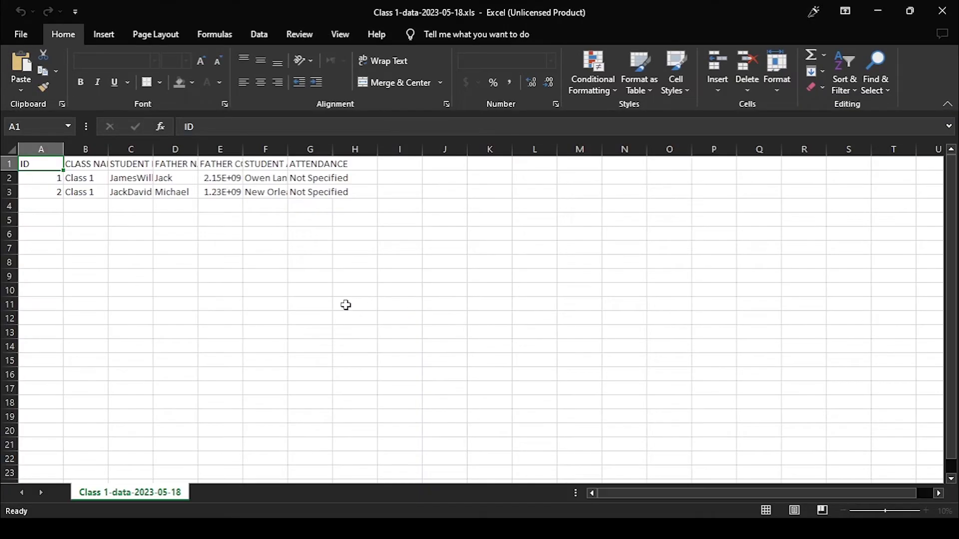
ctrl+scroll(152, 208, up, 5)
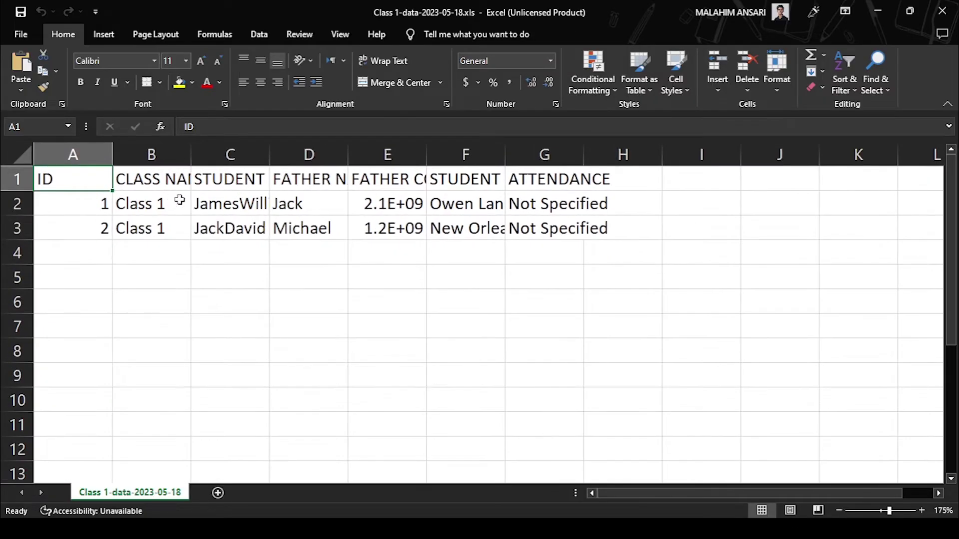
click(818, 53)
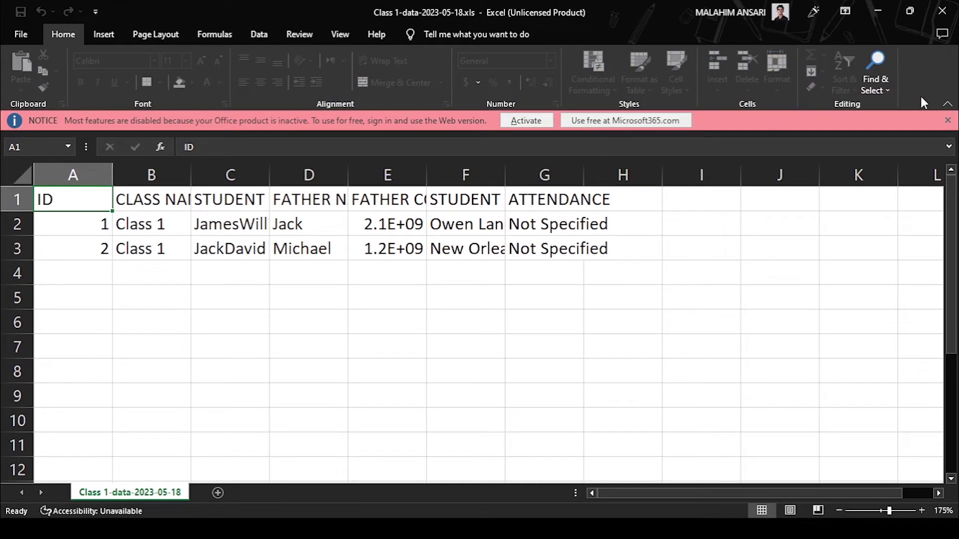
click(947, 121)
Select the ID, class and STUDENT NAME entries in columns A–D to inspect them.
drag(94, 175, 102, 230)
drag(152, 180, 163, 227)
drag(244, 178, 259, 228)
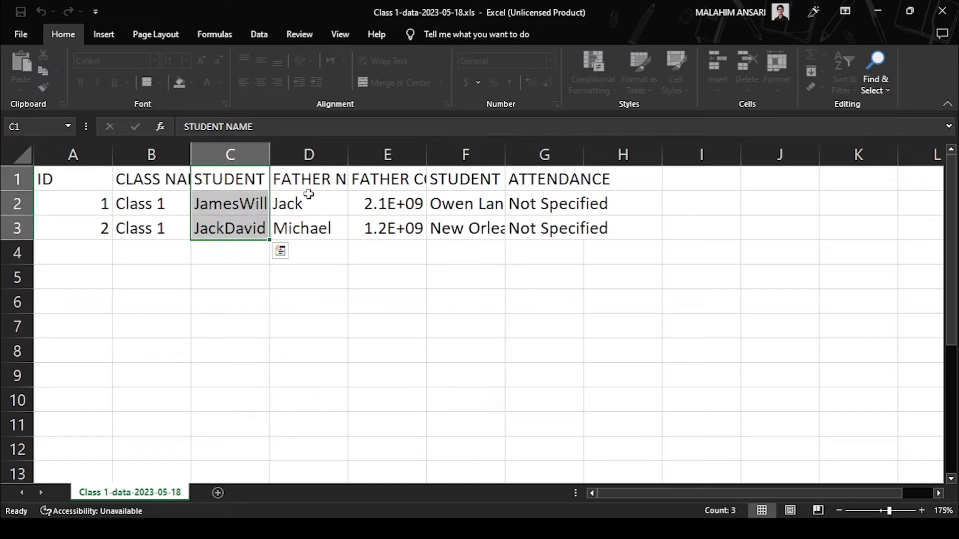
drag(268, 153, 323, 240)
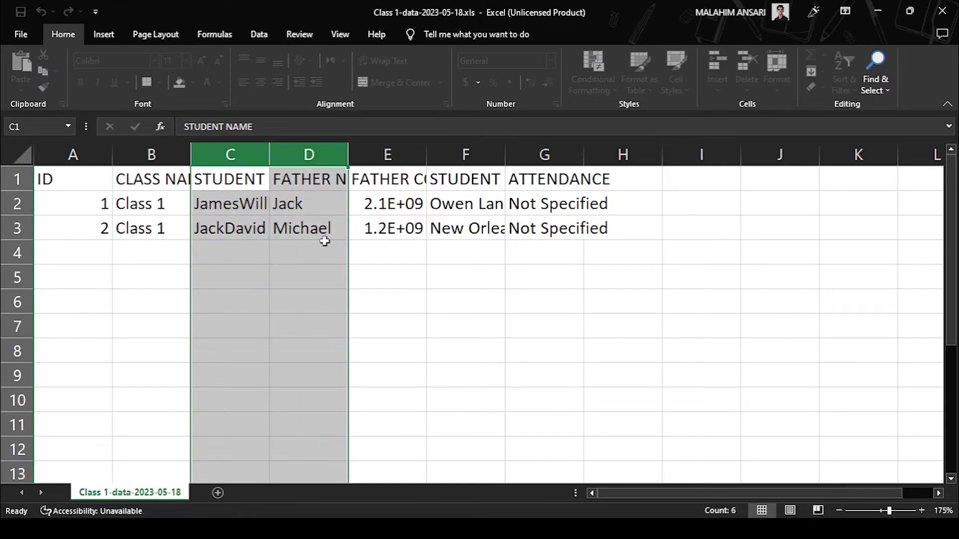
click(325, 246)
Inspect the father's name, contact number, address and ATTENDANCE cells in columns D–G.
click(327, 227)
click(404, 226)
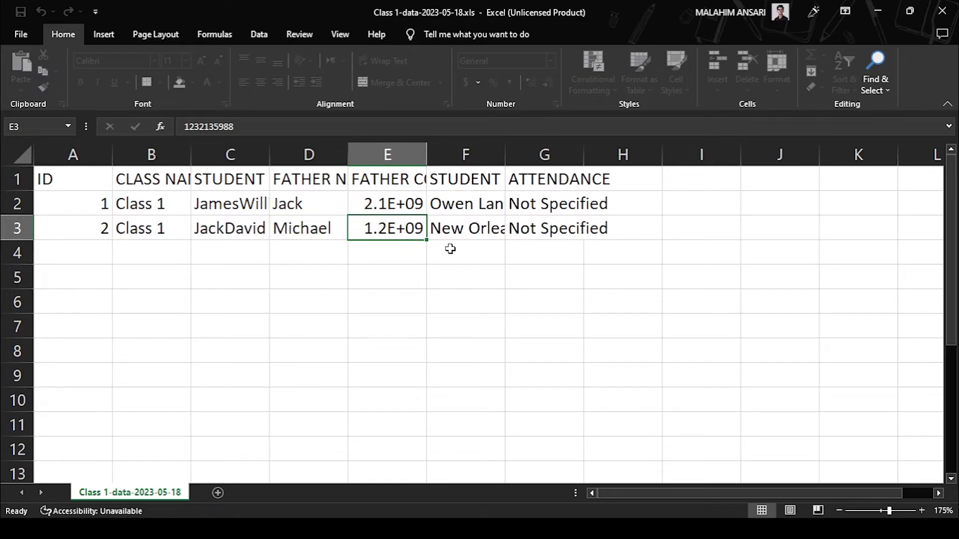
click(498, 225)
click(487, 180)
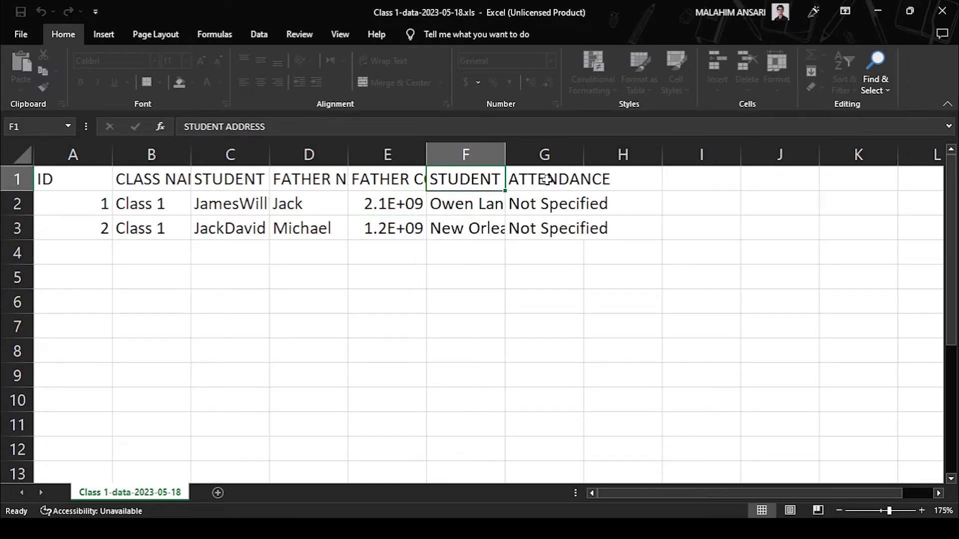
click(573, 178)
click(529, 228)
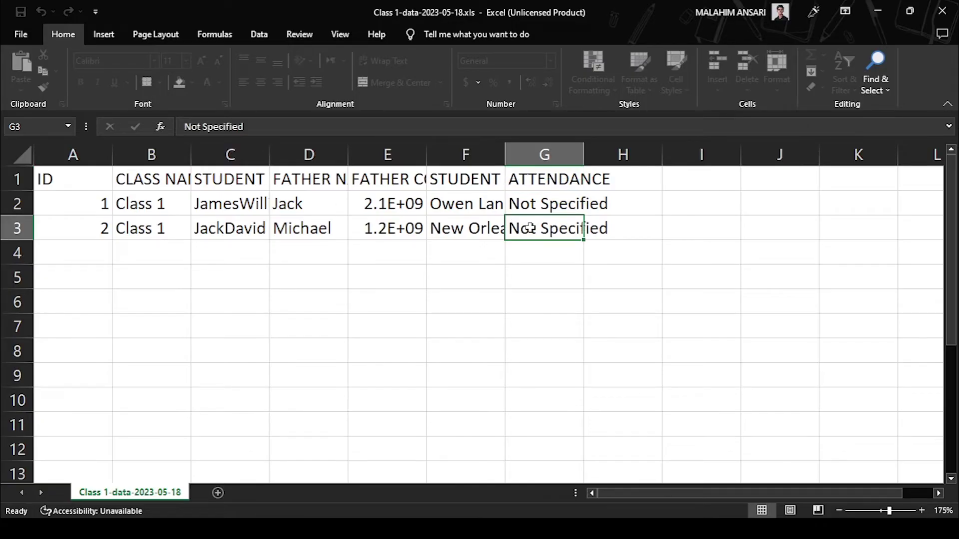
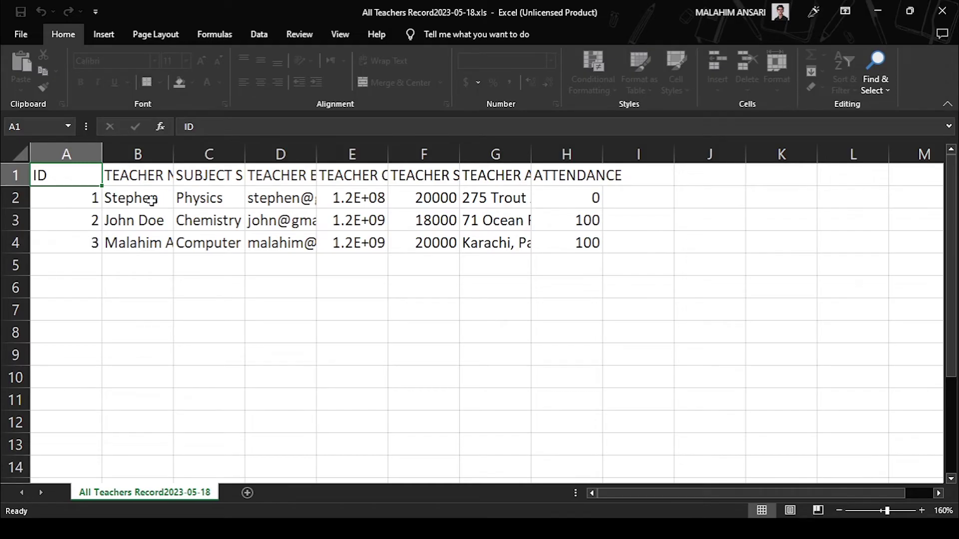
Review the teacher names, subjects and emails in columns B–D, plus the contact, salary 20000 and address cells.
drag(153, 200, 157, 241)
drag(217, 192, 229, 238)
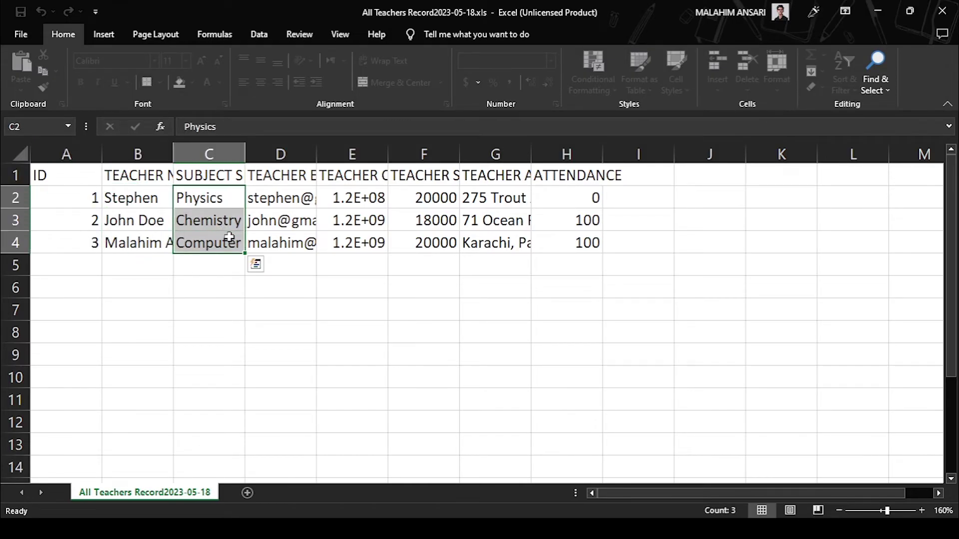
drag(294, 200, 297, 242)
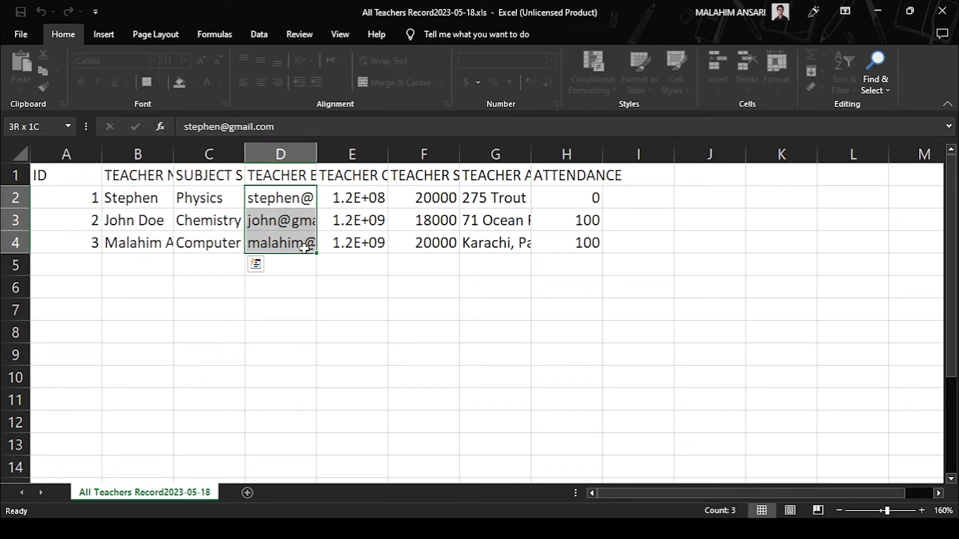
click(375, 196)
click(495, 220)
click(442, 201)
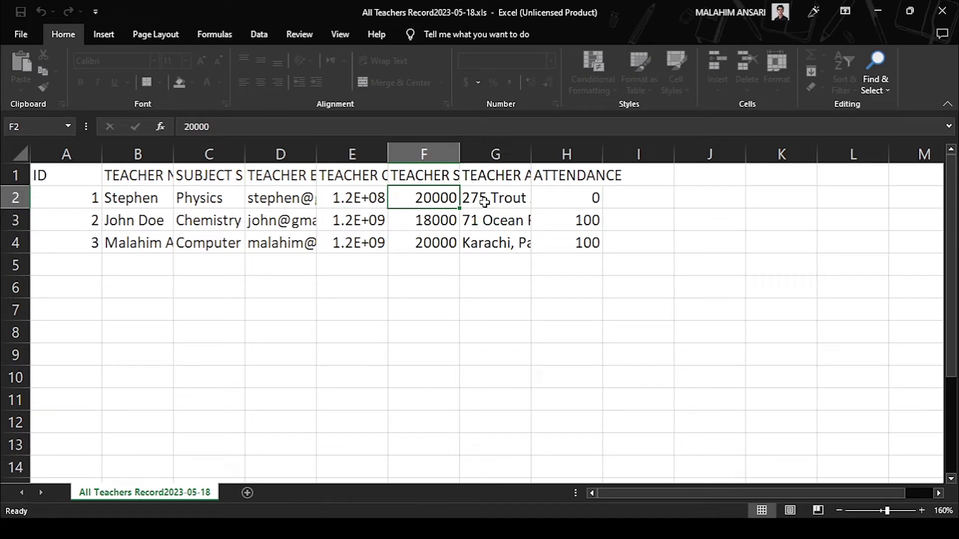
click(488, 201)
click(441, 176)
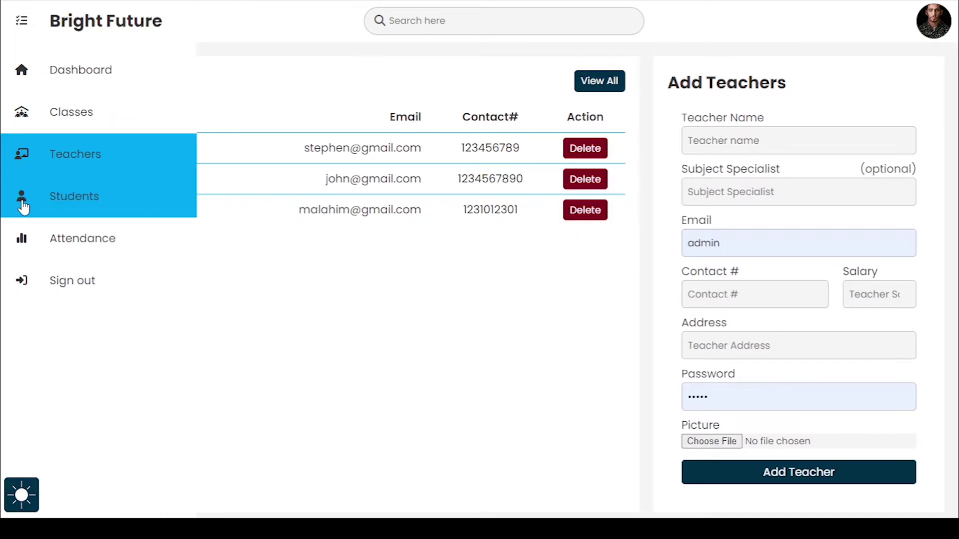
Download student 1001's attendance report from the Students list and open the downloaded file.
click(52, 205)
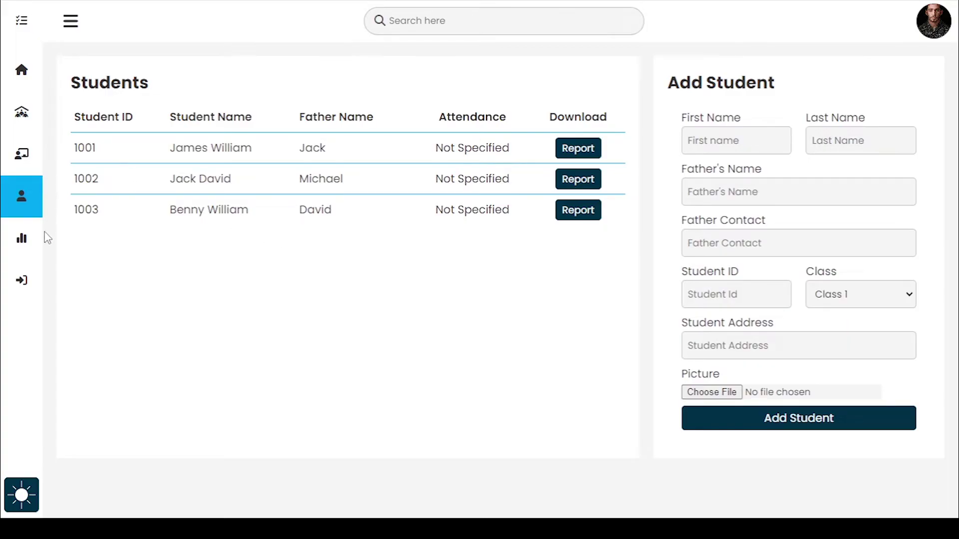
mouse_move(41, 152)
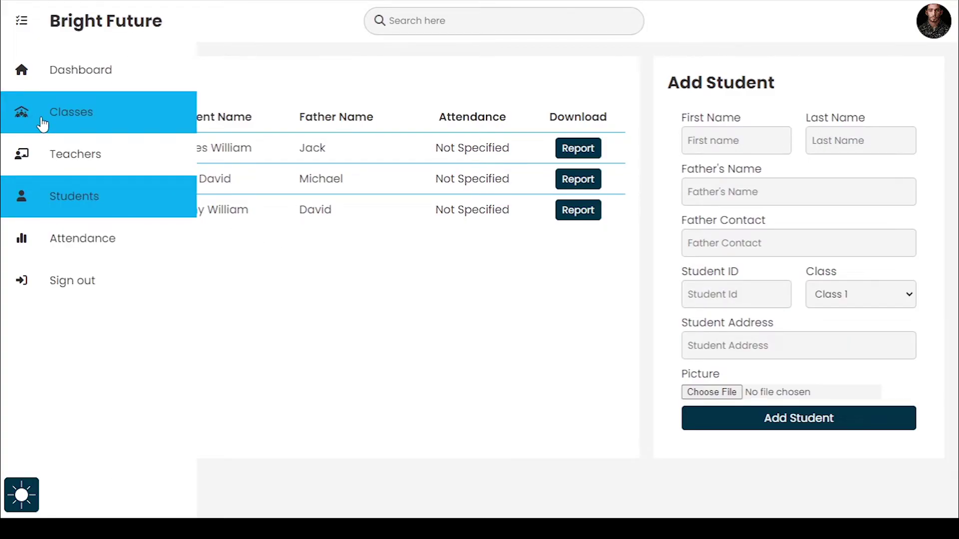
click(590, 149)
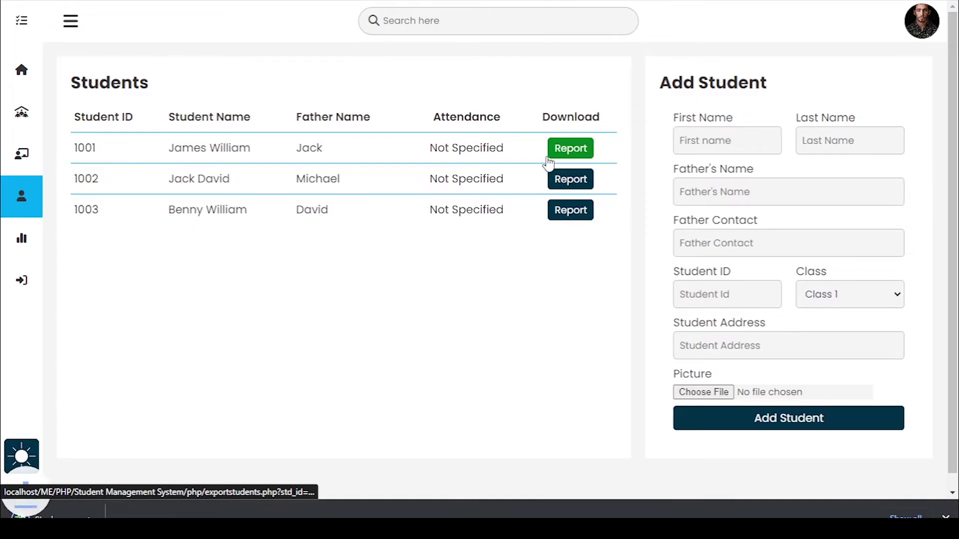
click(71, 509)
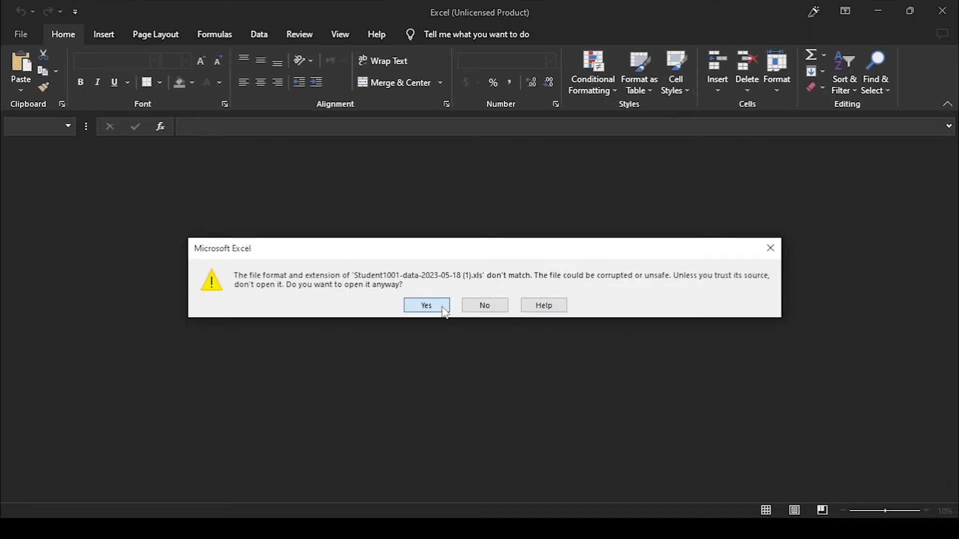
Open the report and inspect student 1001's rows: leave on 5/19/2023 and absent on 5/22/2023.
click(433, 305)
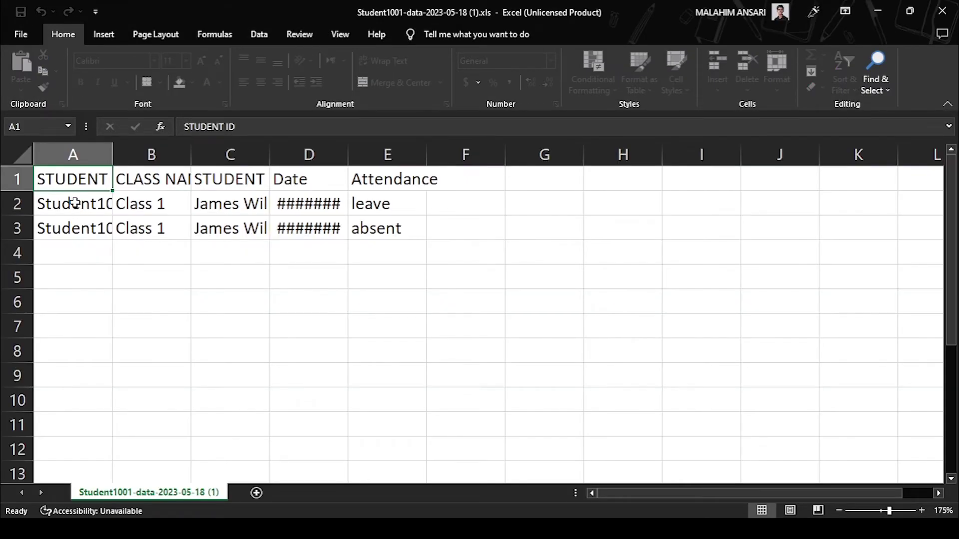
click(74, 203)
click(153, 231)
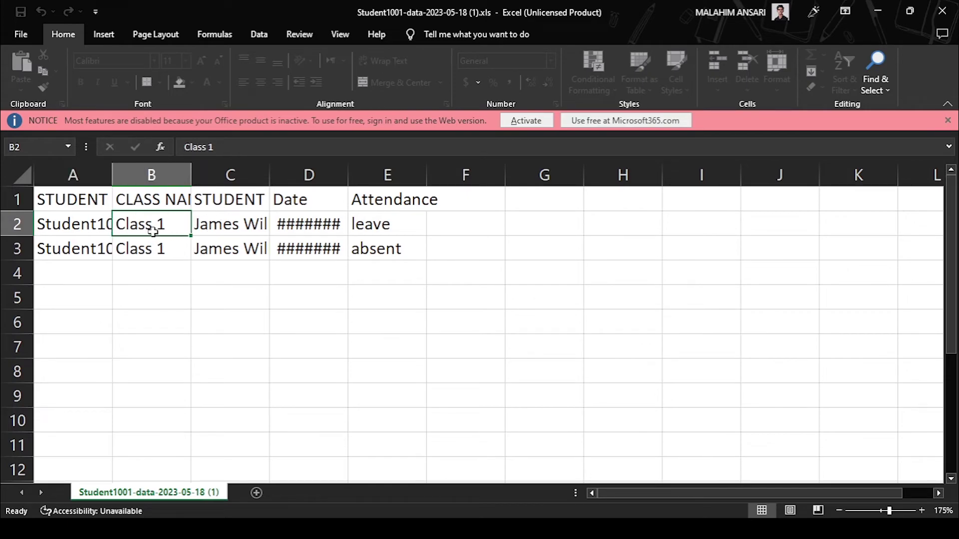
click(255, 224)
click(331, 219)
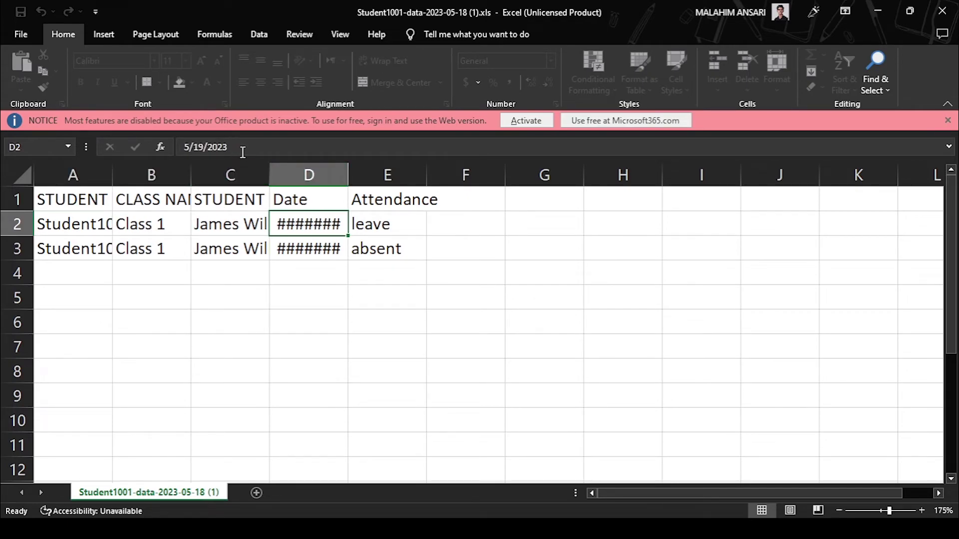
click(384, 228)
click(388, 250)
click(315, 249)
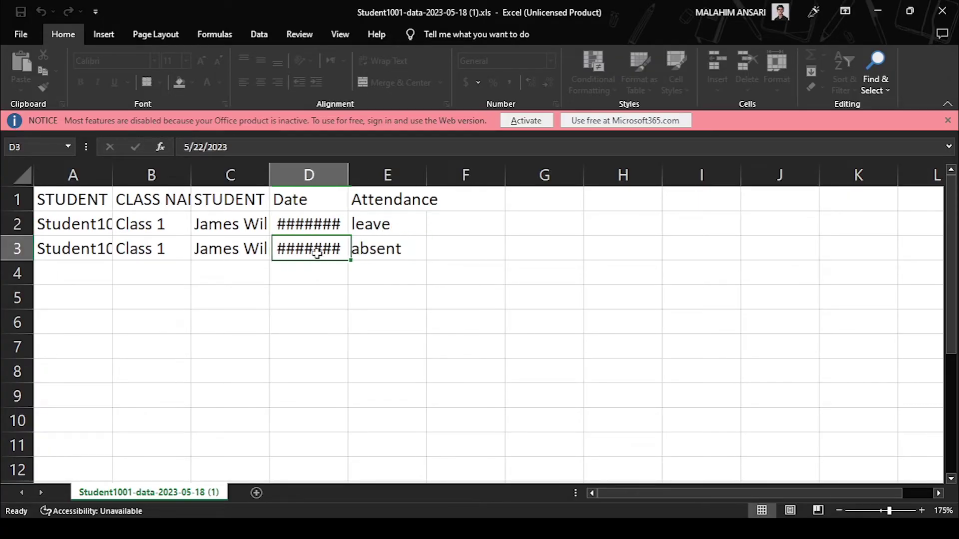
click(207, 243)
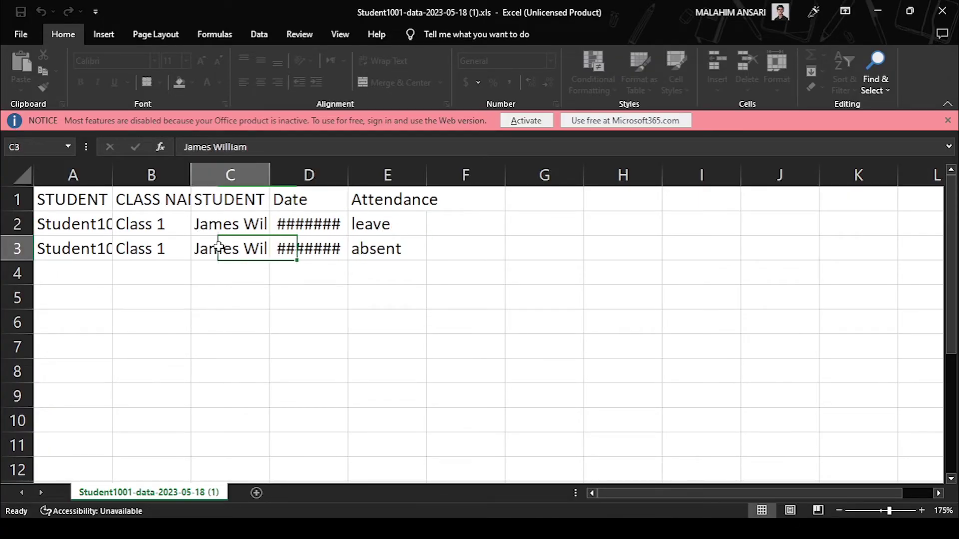
click(127, 257)
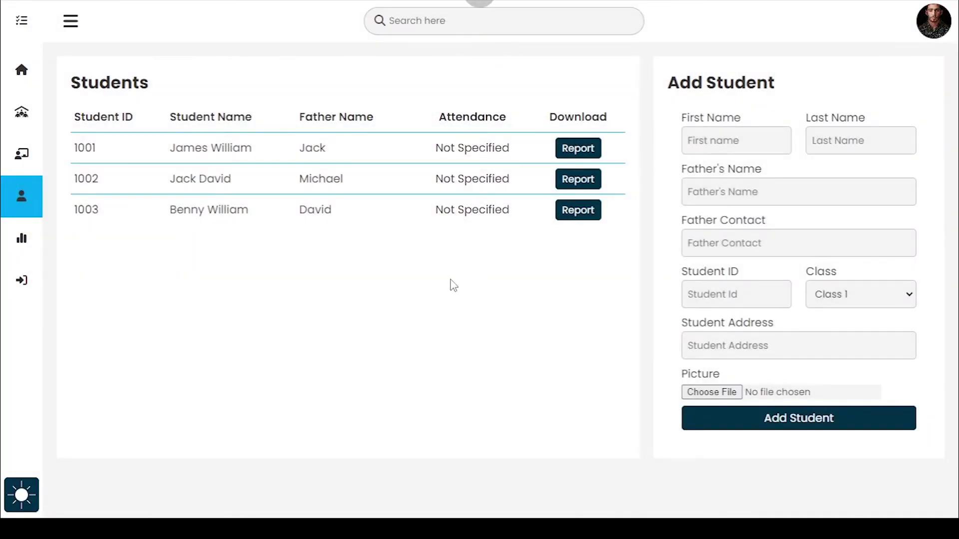
Load the Class 1 student list for attendance on 19-05-2023.
click(10, 246)
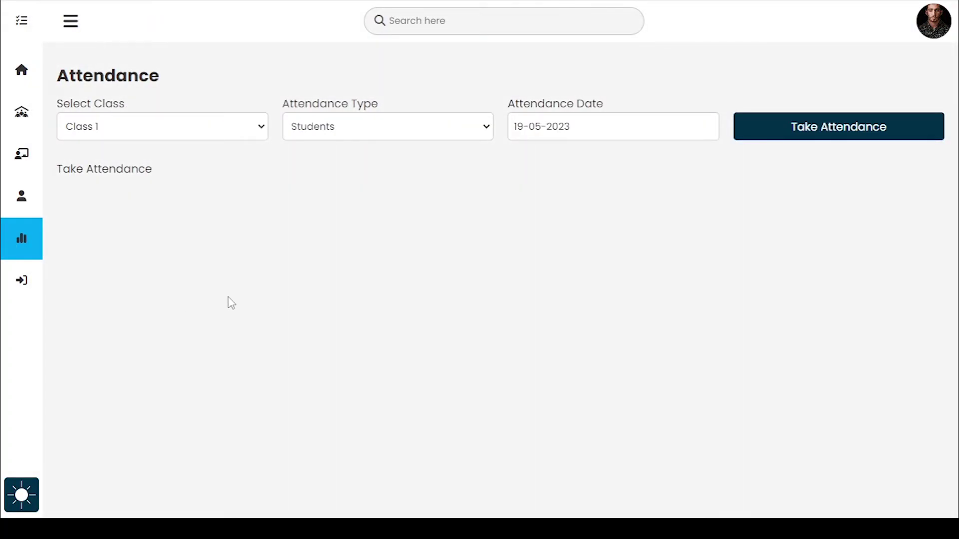
click(192, 126)
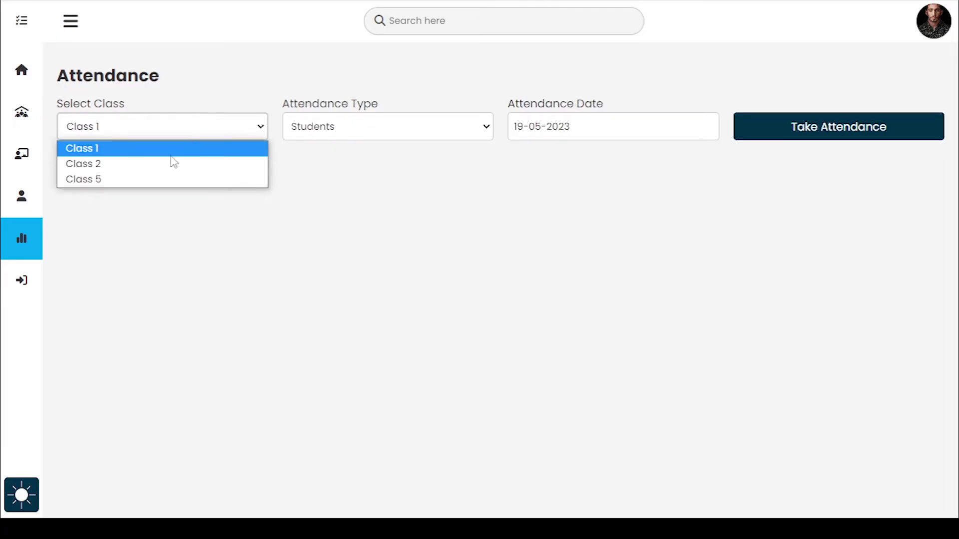
click(171, 155)
click(646, 131)
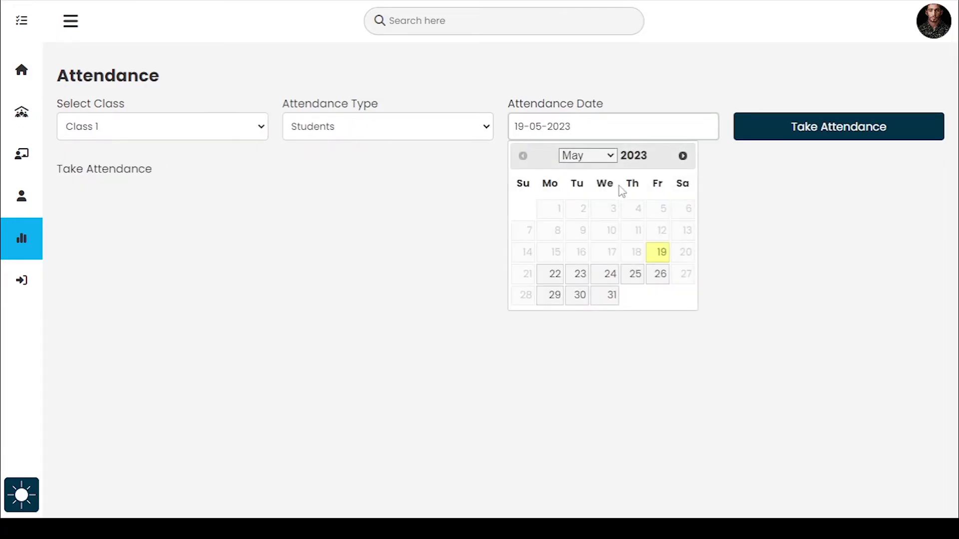
click(655, 251)
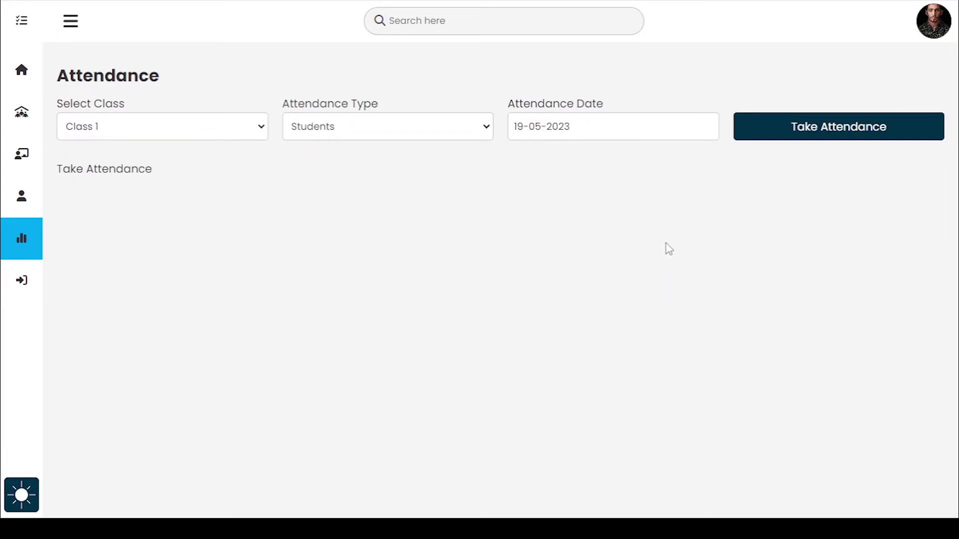
click(799, 128)
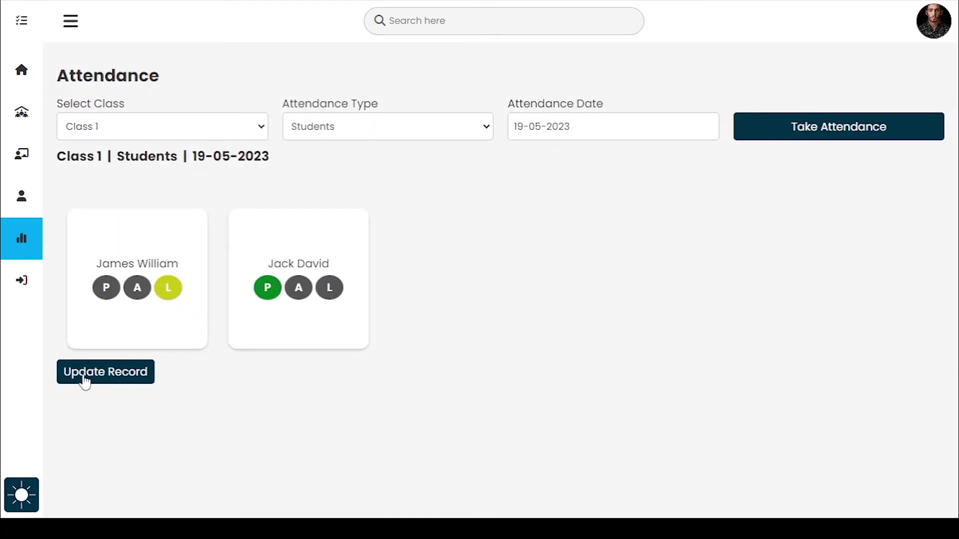
Mark both Class 1 students present and save the attendance record.
click(106, 291)
click(299, 289)
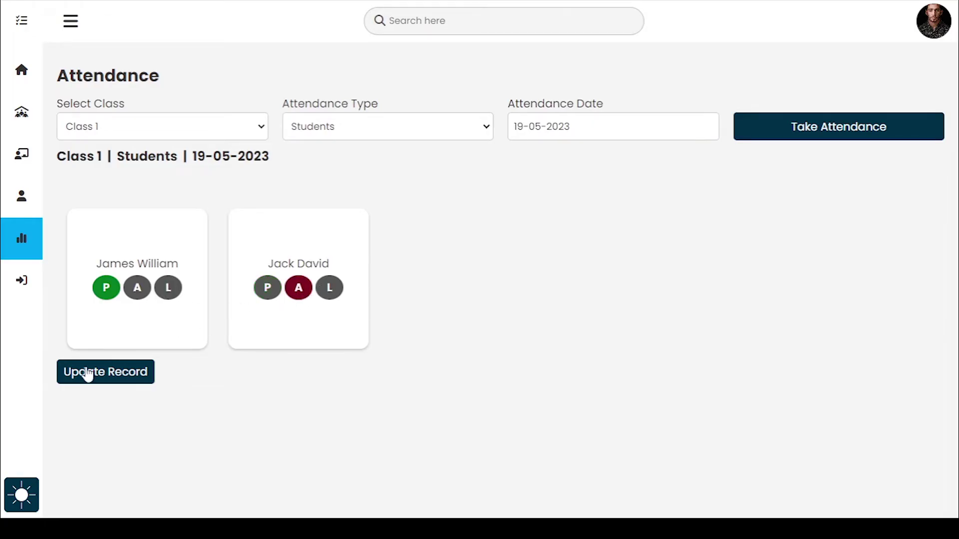
click(267, 291)
click(97, 385)
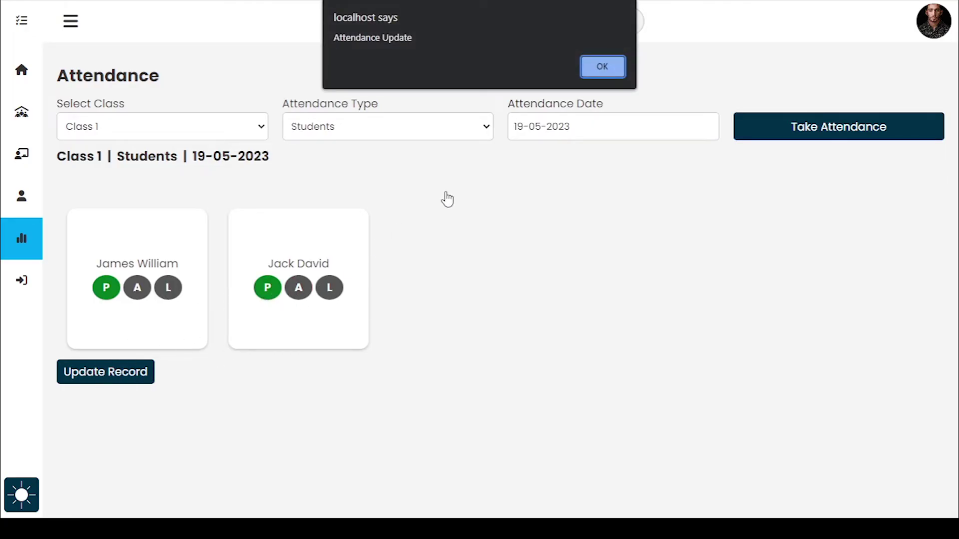
click(594, 65)
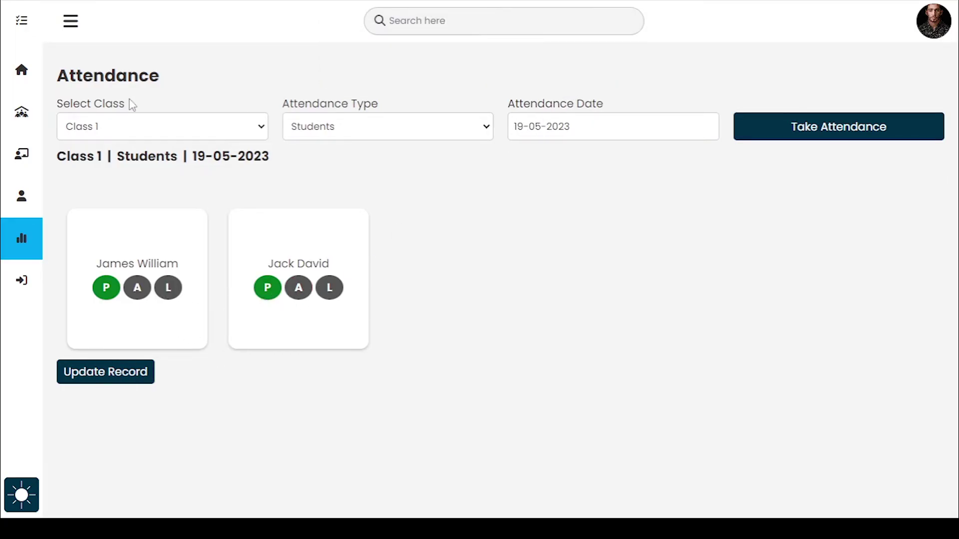
click(22, 76)
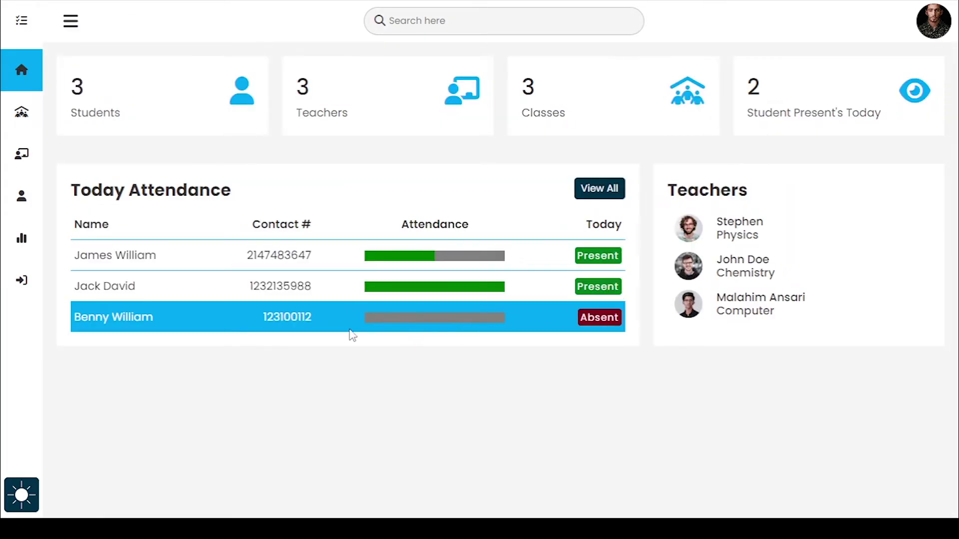
Check today's attendance on the dashboard, noting the one absent student, and exit full screen.
drag(600, 278, 569, 295)
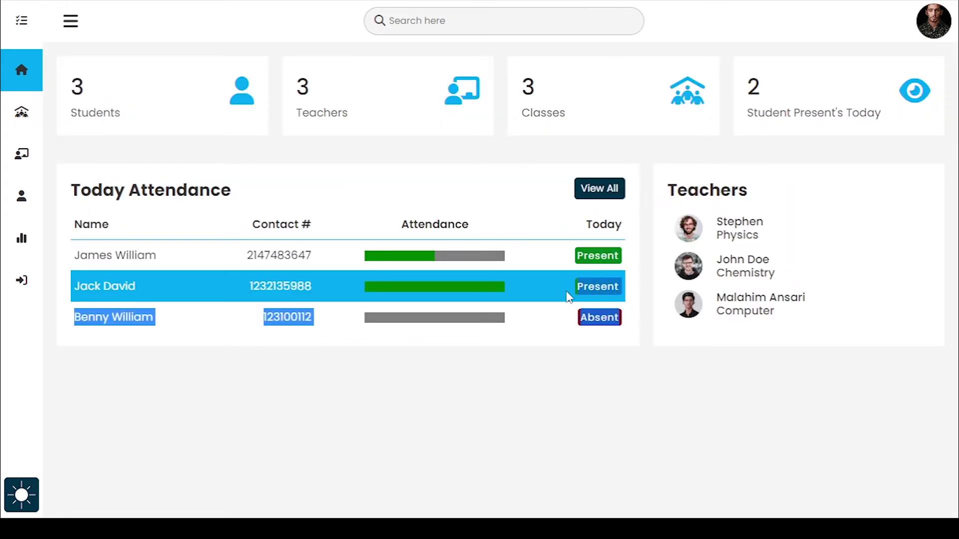
click(570, 253)
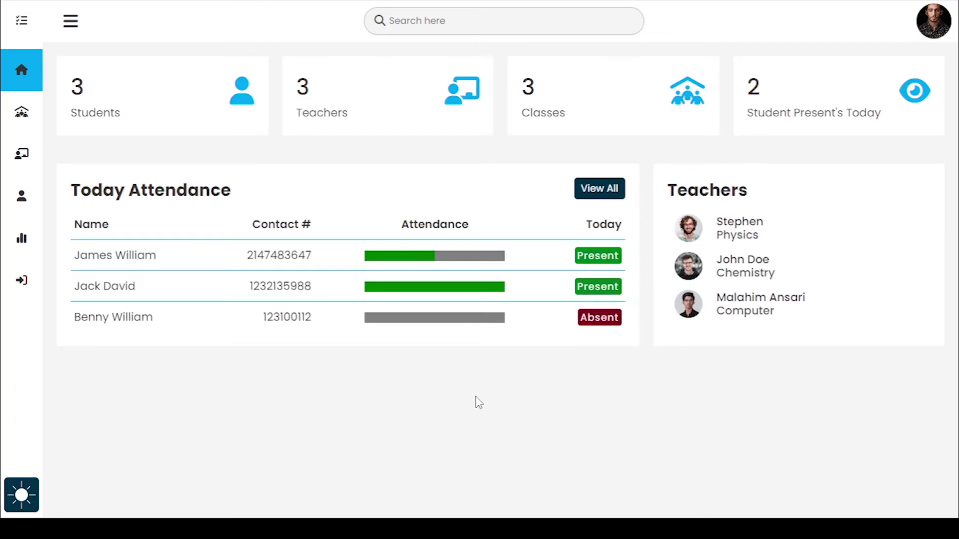
key(F11)
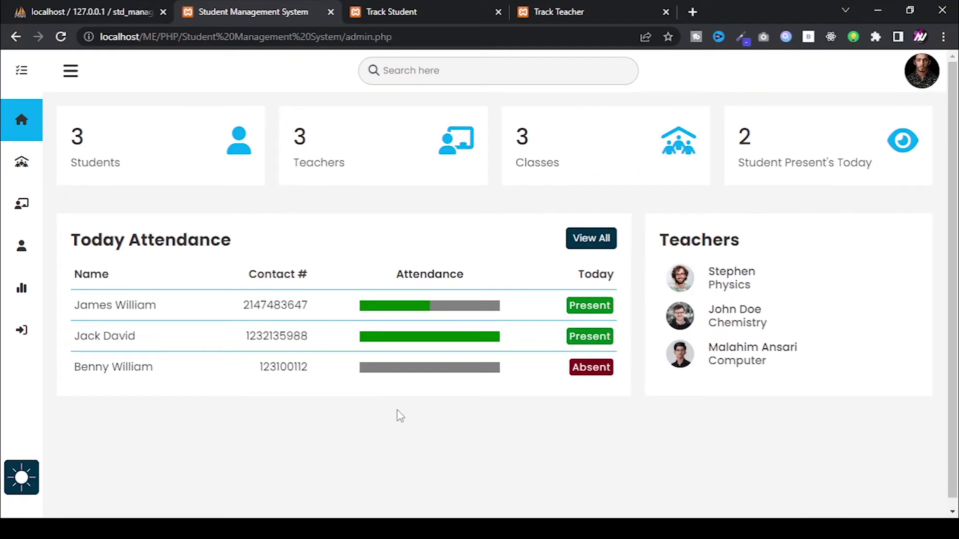
Copy student ID 1001 from the first row of the Students list.
click(399, 11)
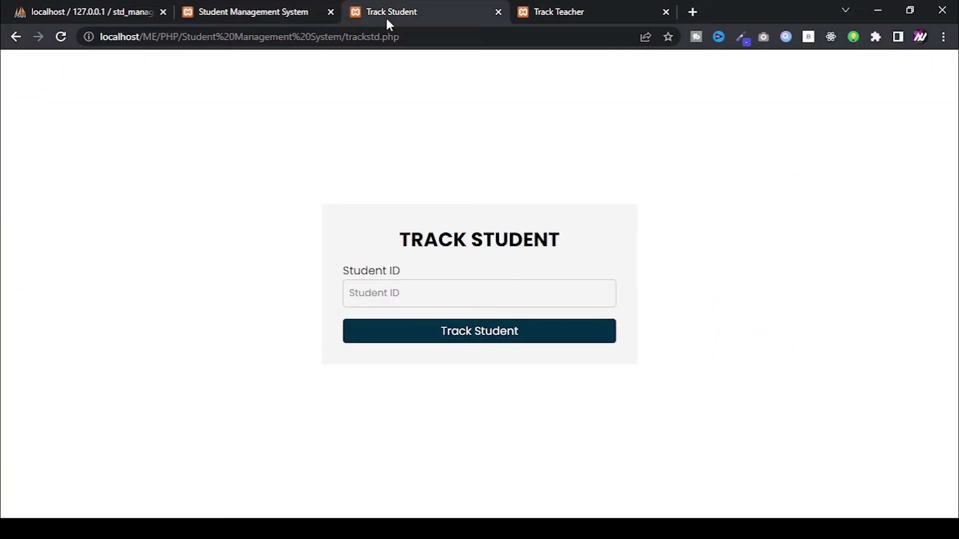
click(472, 295)
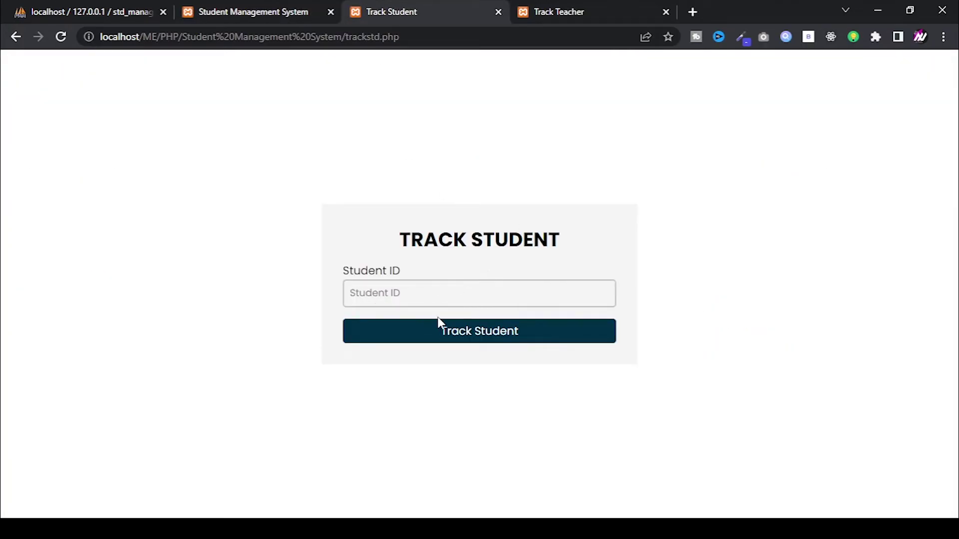
click(220, 7)
mouse_move(32, 210)
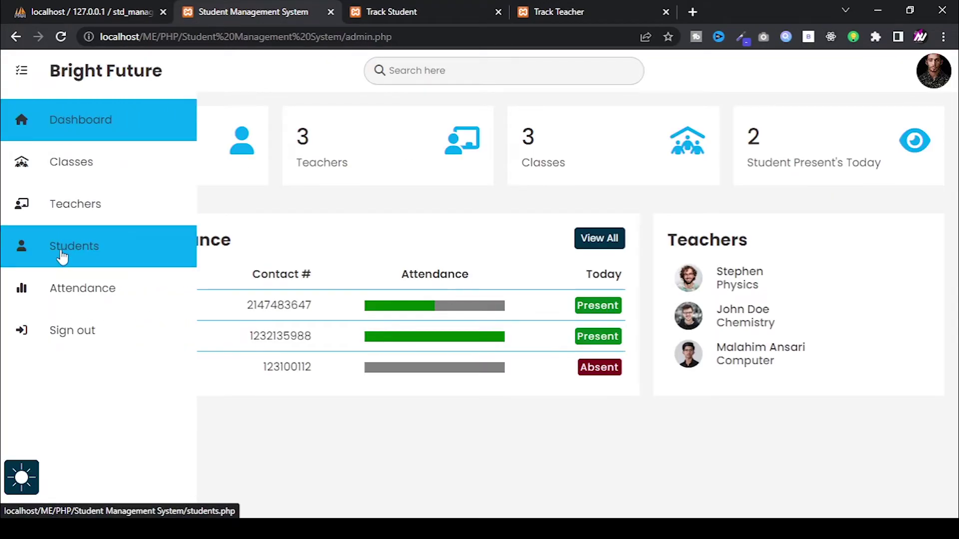
click(32, 255)
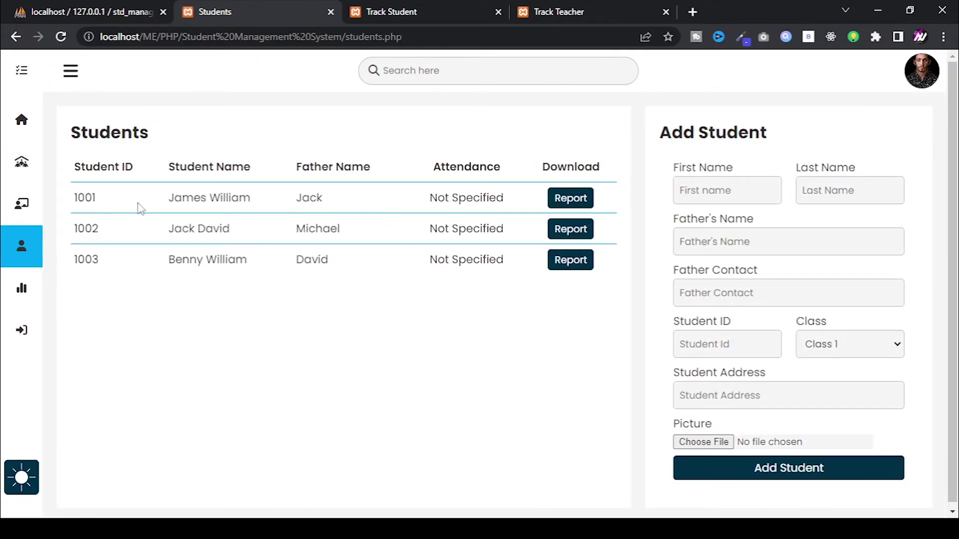
drag(101, 201, 74, 198)
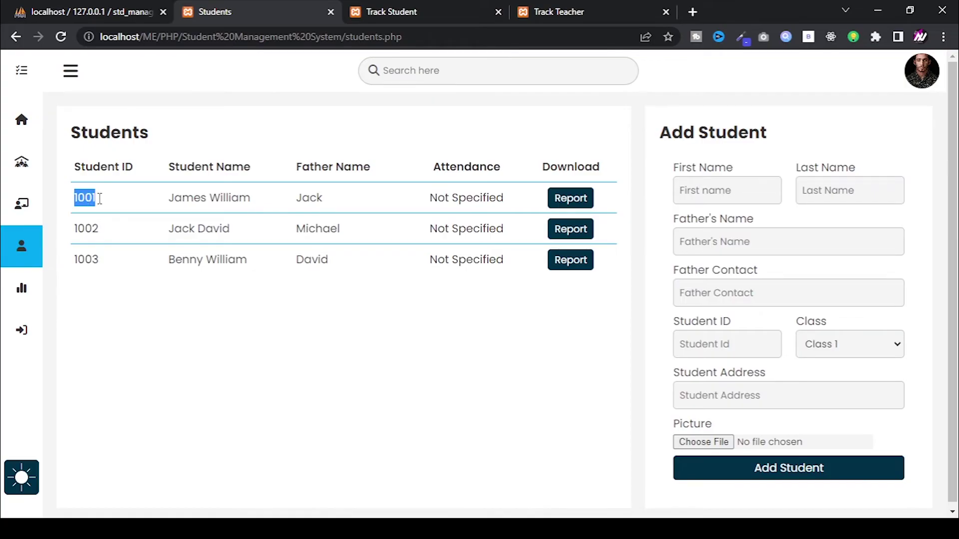
right_click(85, 199)
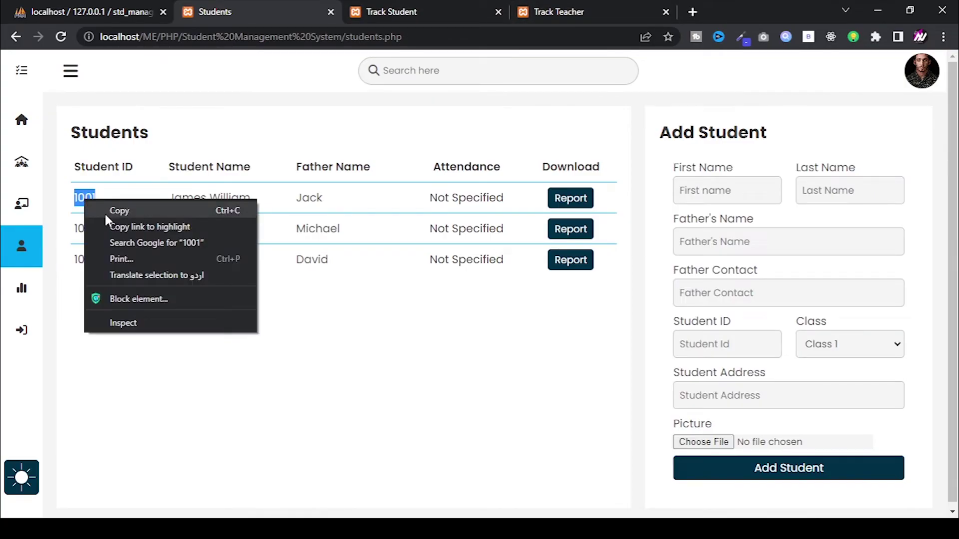
click(104, 212)
Try tracking a mistyped ID, getting Wrong Student Id, then try Student1001.
click(391, 11)
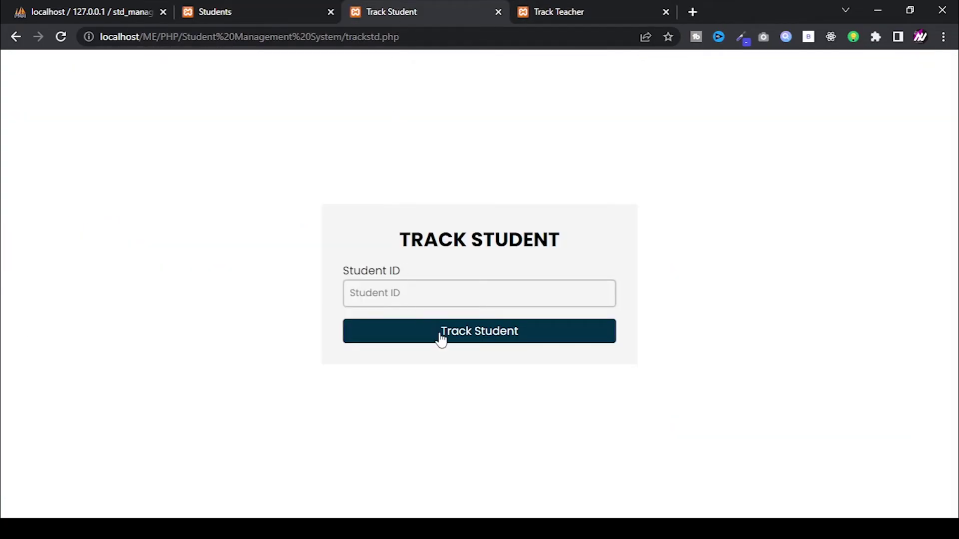
text(1000)
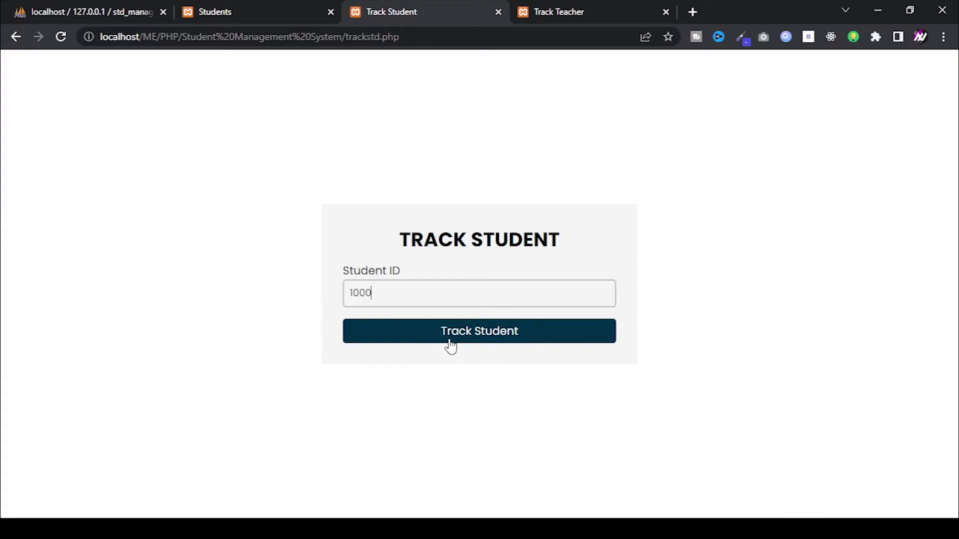
text(0021313)
click(468, 345)
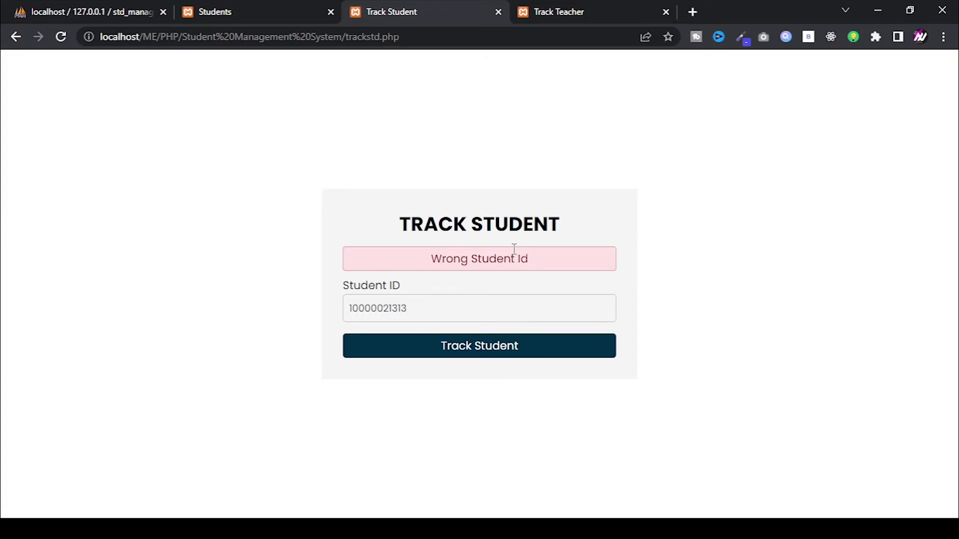
drag(528, 259, 415, 300)
double_click(416, 299)
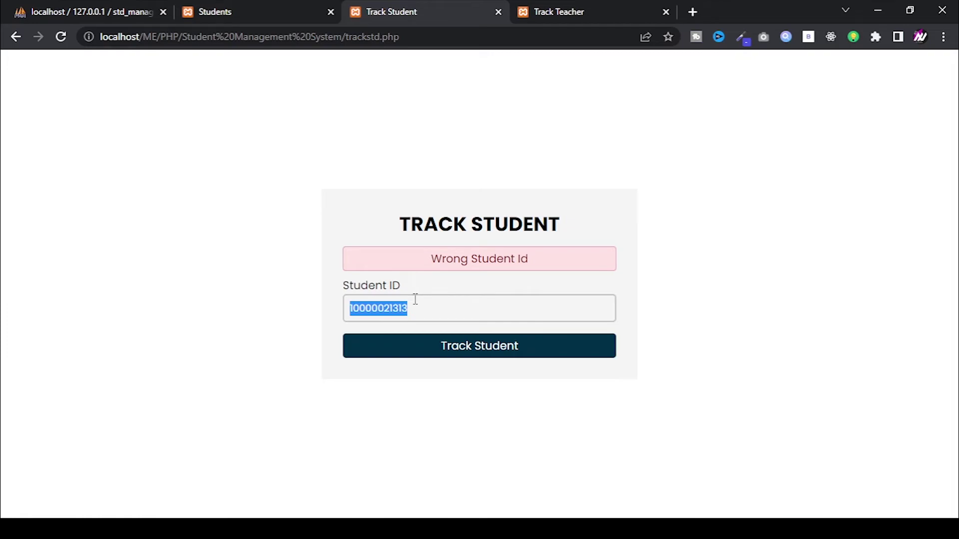
text(Student1001)
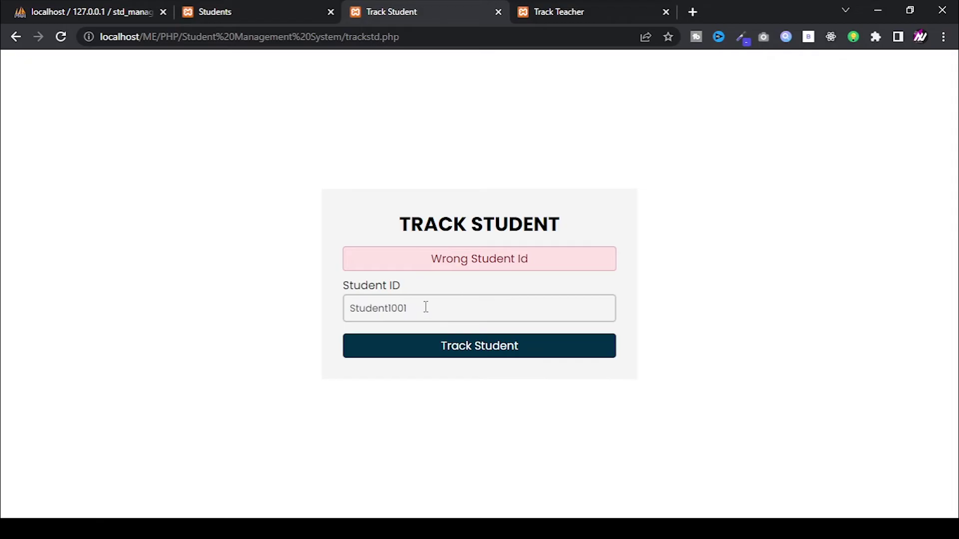
drag(426, 307, 306, 317)
click(464, 344)
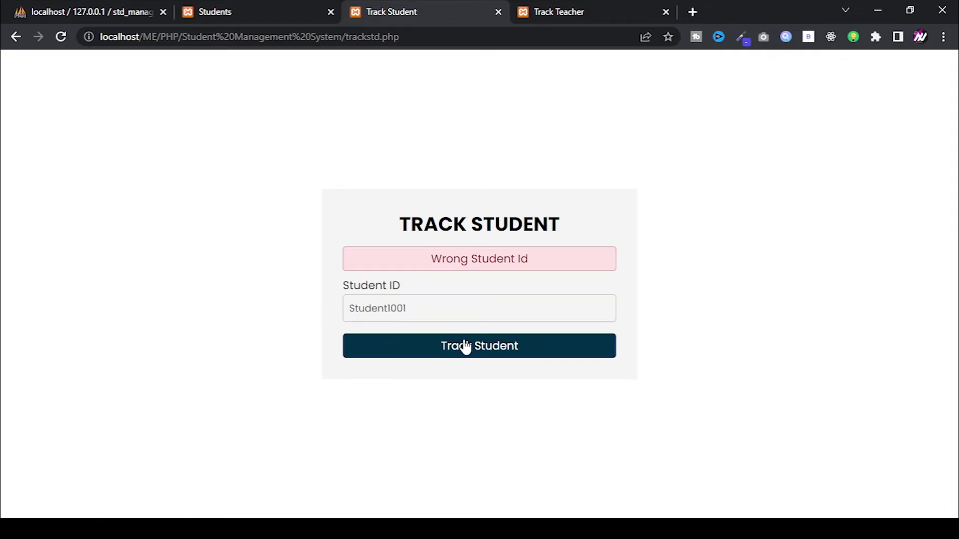
Track ID 1001, showing Present on 19-05-2023 and Absent on 22-05-2023.
click(15, 36)
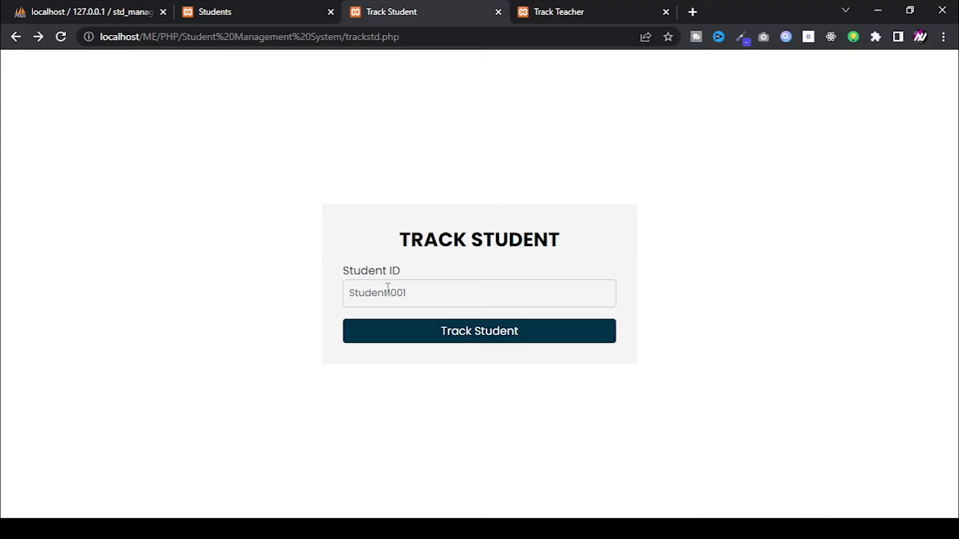
drag(389, 289, 302, 299)
key(BackSpace)
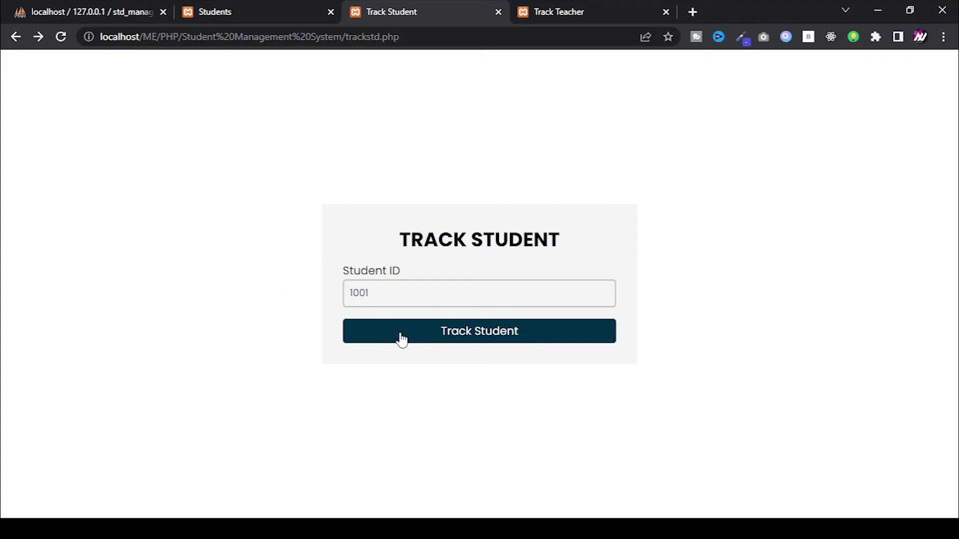
click(441, 344)
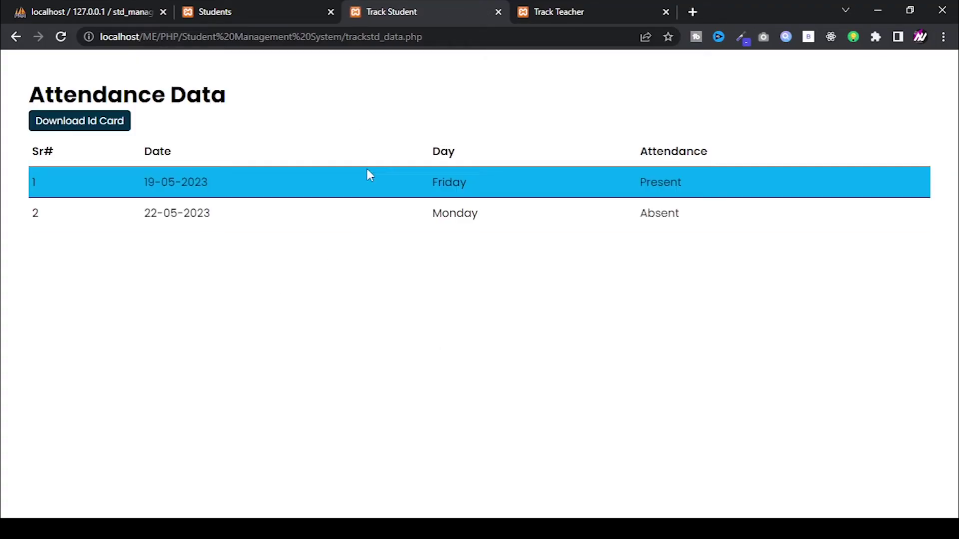
drag(683, 186, 388, 246)
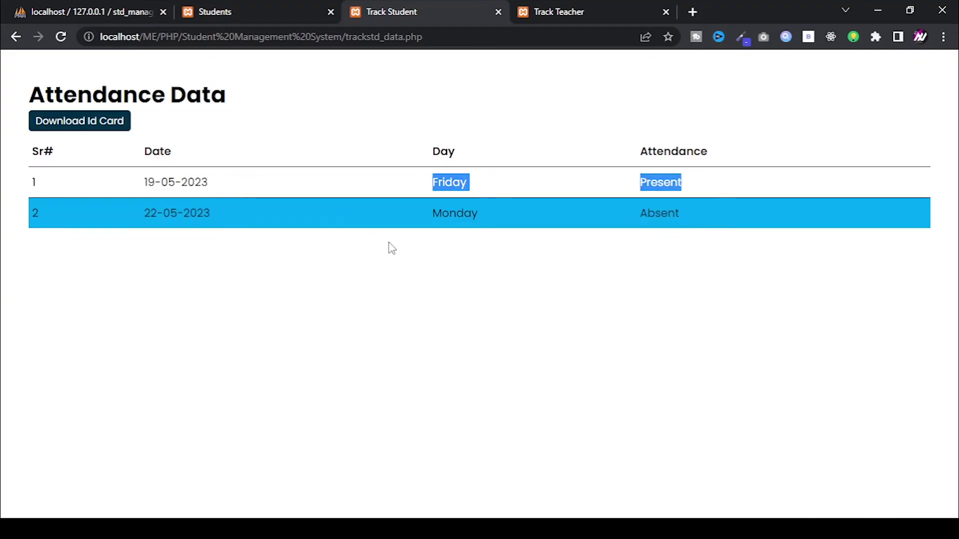
drag(488, 227, 419, 222)
click(334, 271)
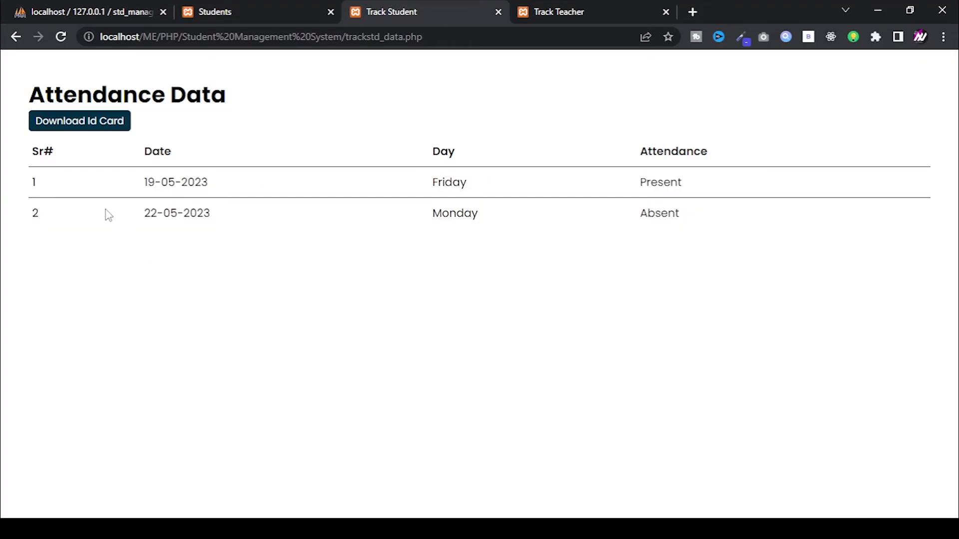
Open student 1001's ID card, zoom in on the Student Id details and QR code, then close it.
click(86, 121)
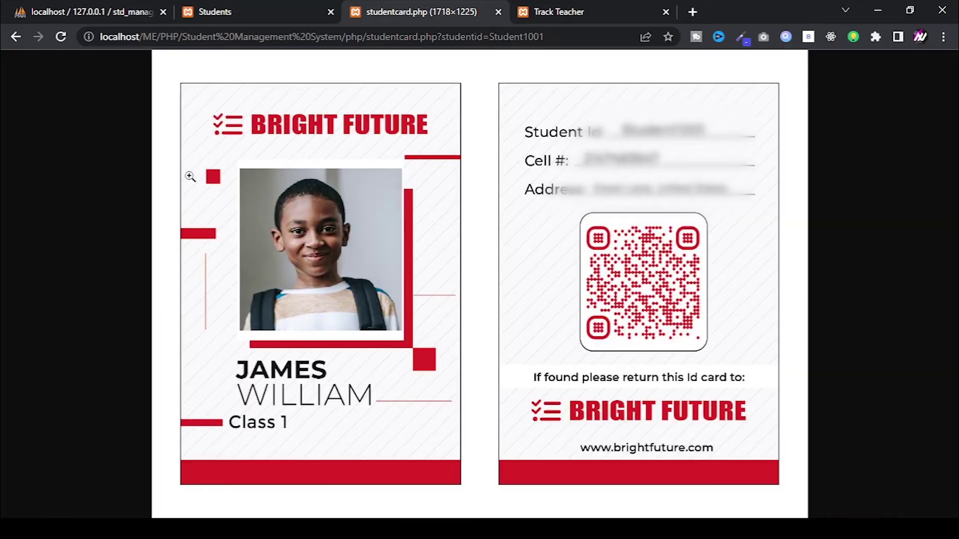
click(354, 271)
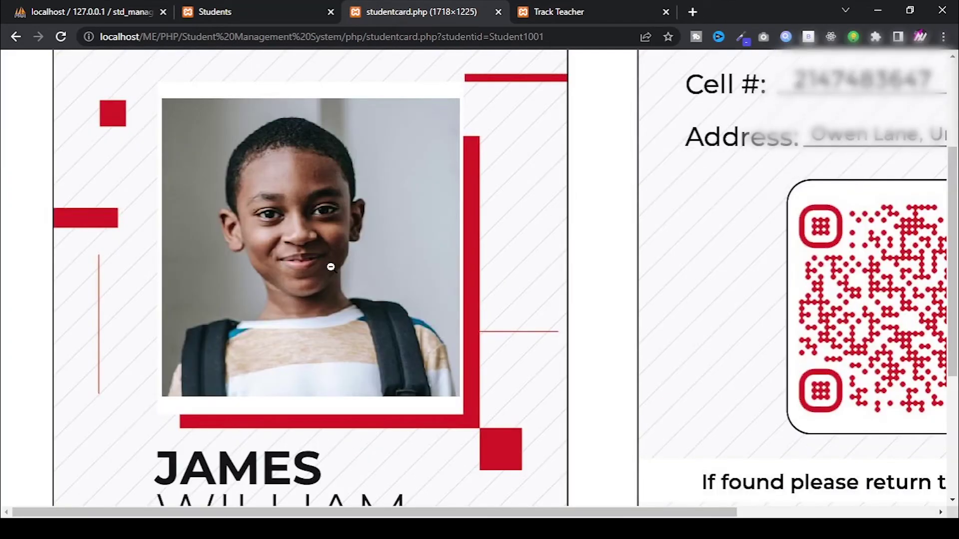
click(371, 276)
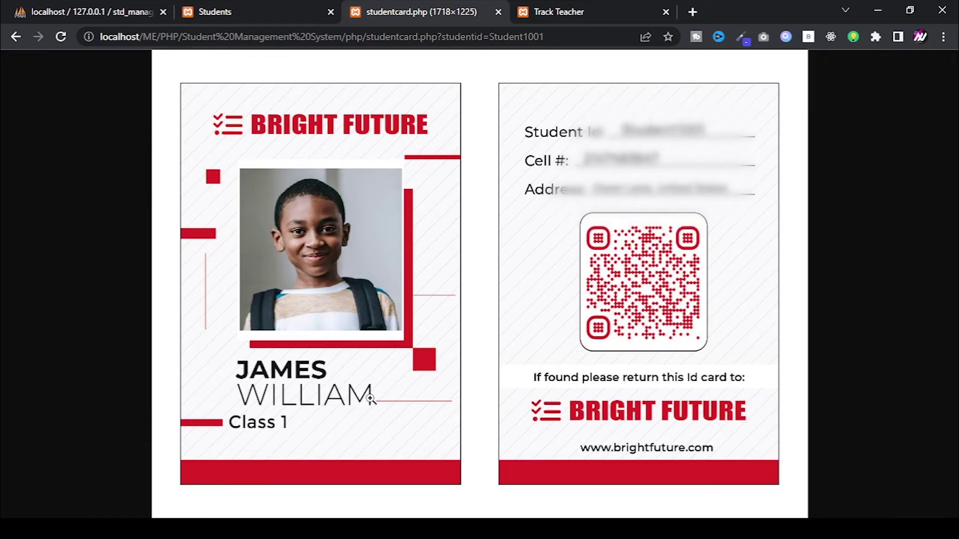
click(714, 125)
click(656, 199)
right_click(492, 214)
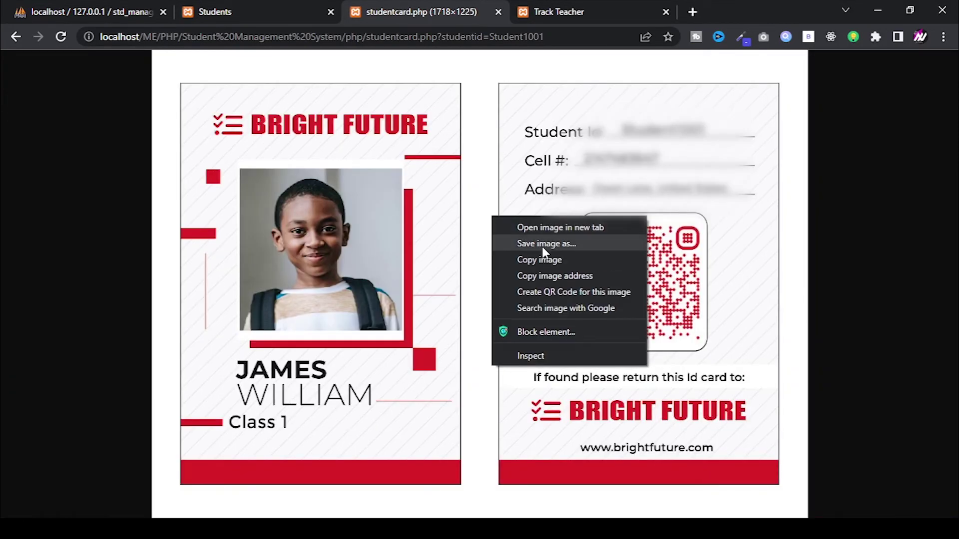
click(768, 330)
click(755, 335)
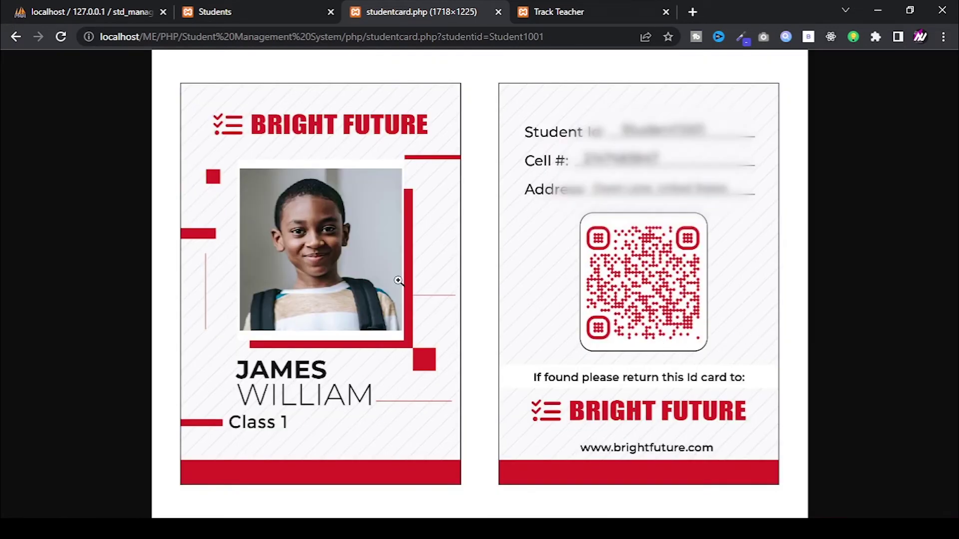
click(498, 11)
click(287, 9)
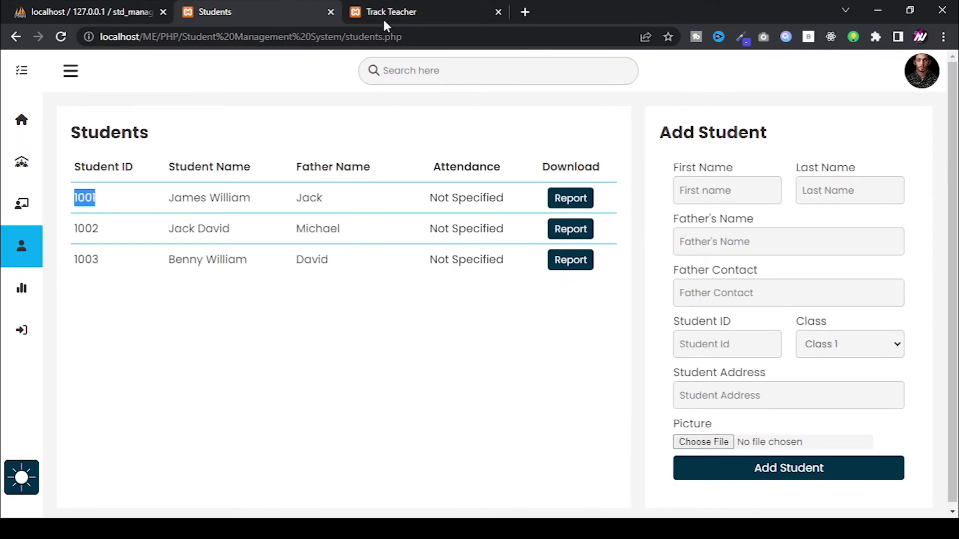
Open the Track Teacher login page and check the saved logins for the Email field.
click(384, 12)
click(468, 269)
drag(580, 215, 394, 214)
click(383, 269)
click(248, 10)
Open the std_management teachers table in phpMyAdmin and scroll across its columns.
click(126, 19)
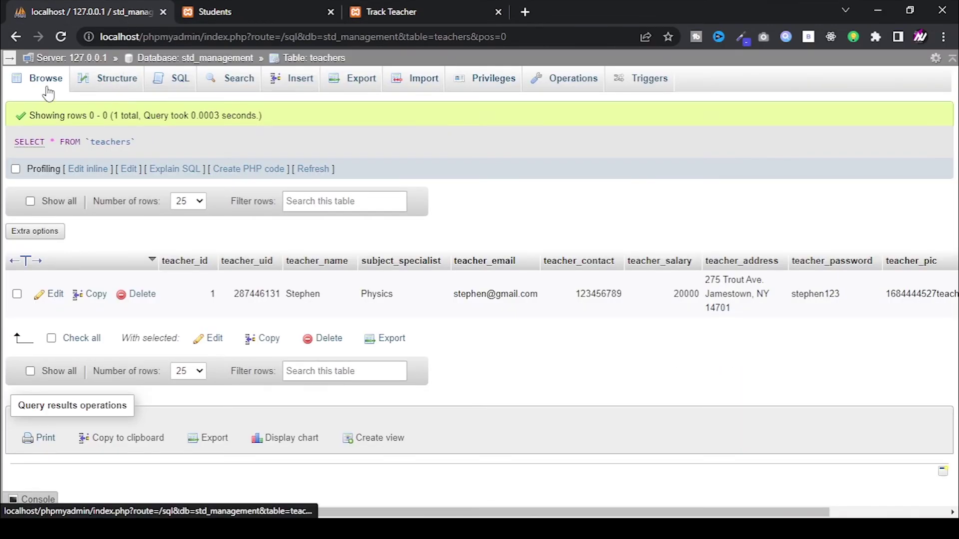
click(46, 79)
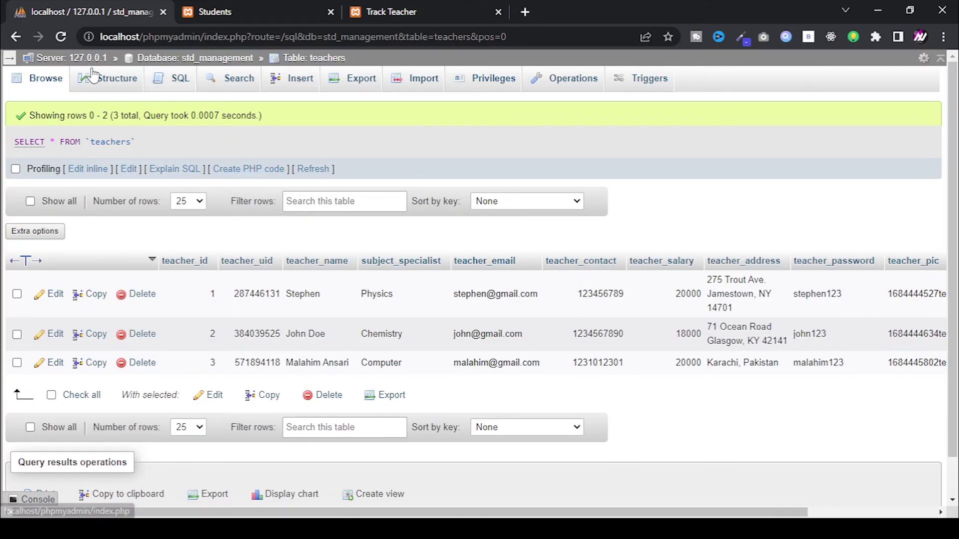
click(12, 60)
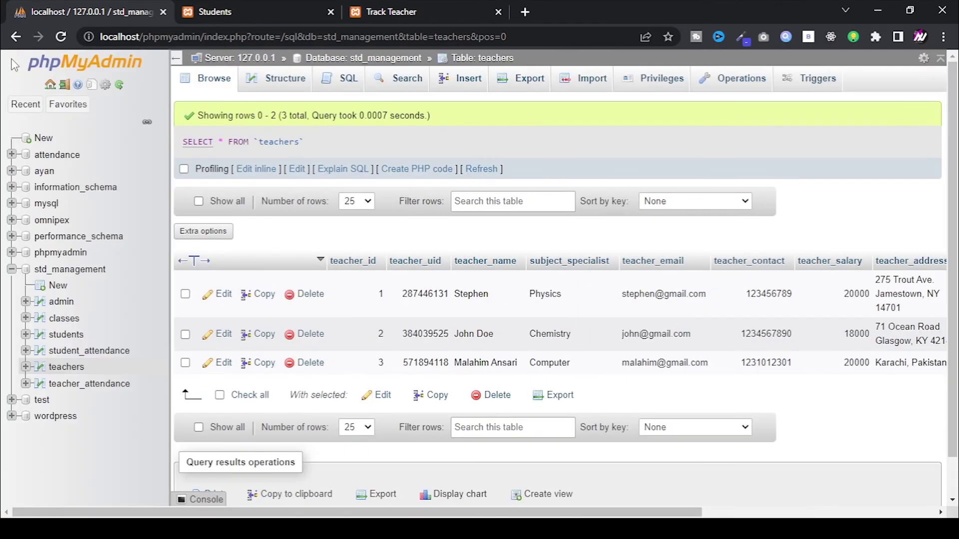
click(70, 270)
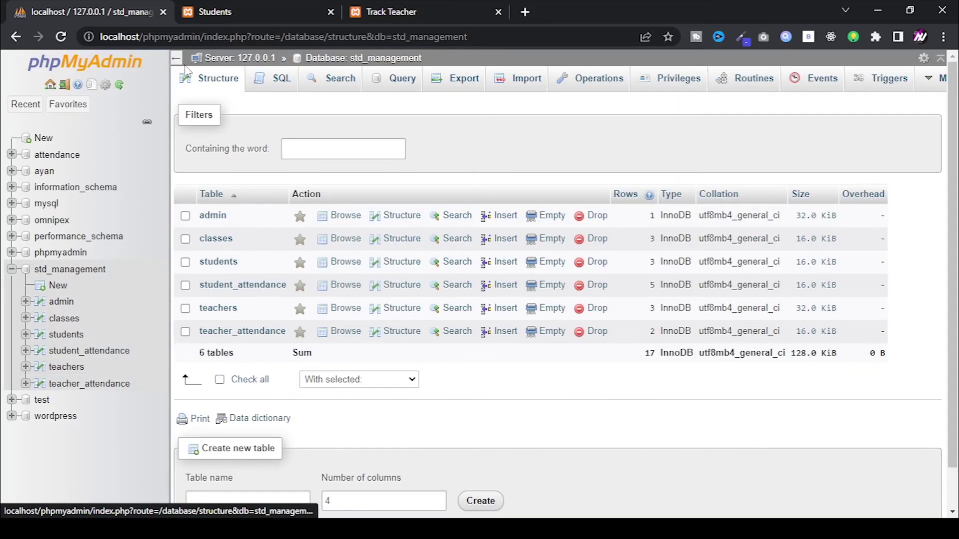
click(176, 58)
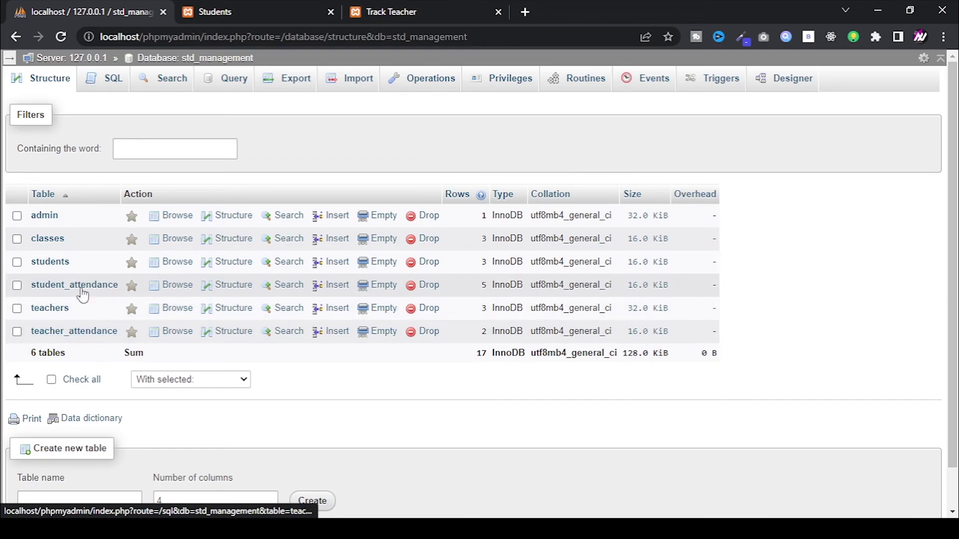
click(58, 311)
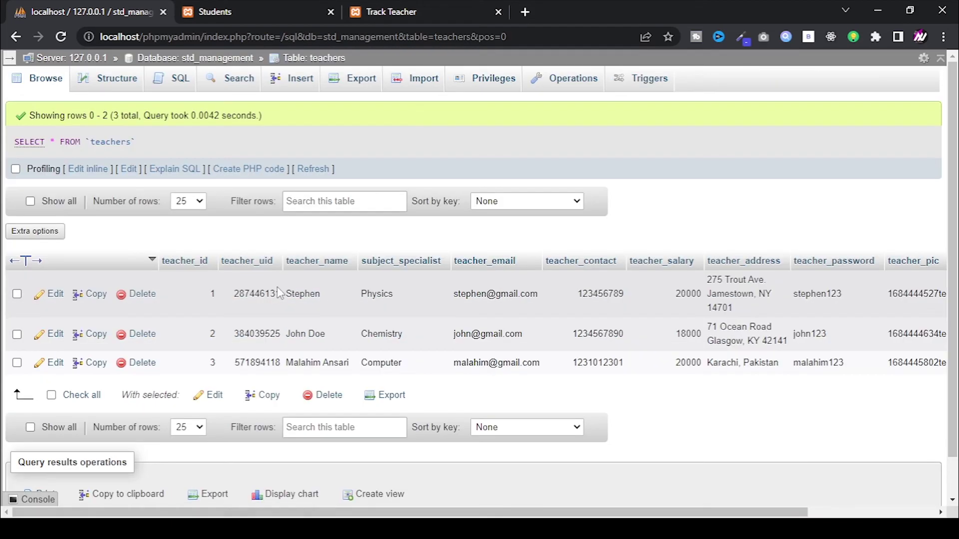
drag(570, 513, 697, 515)
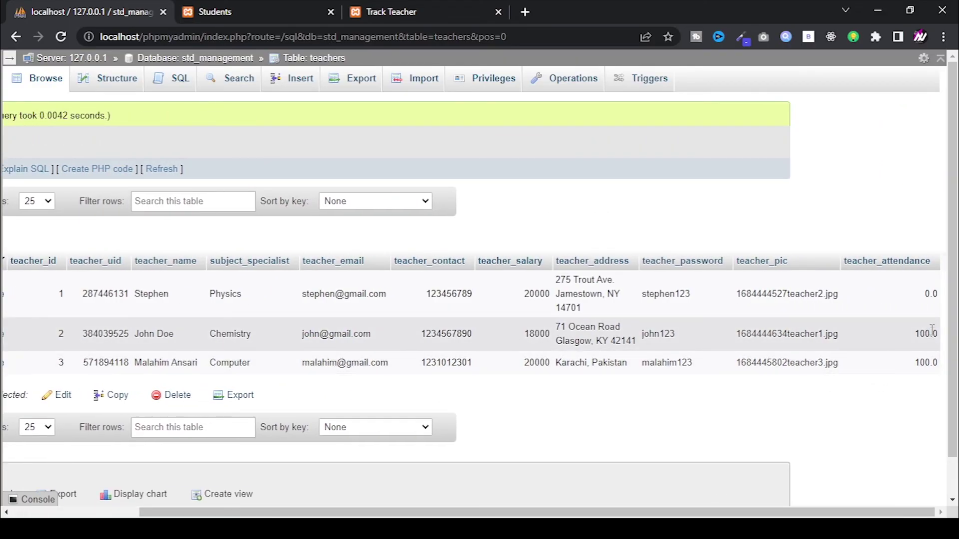
drag(612, 513, 486, 512)
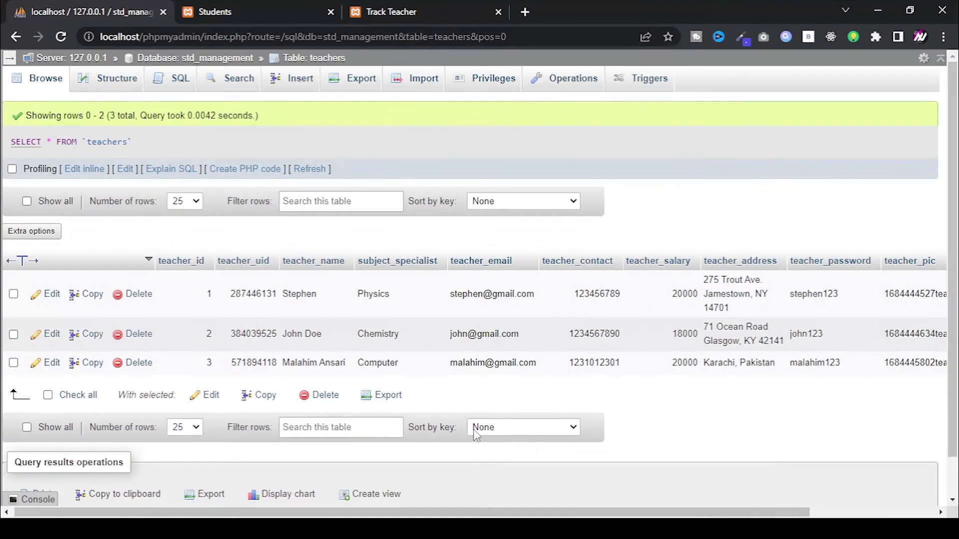
Copy the computer teacher's email from phpMyAdmin into the Track Teacher Email field.
double_click(531, 364)
double_click(527, 360)
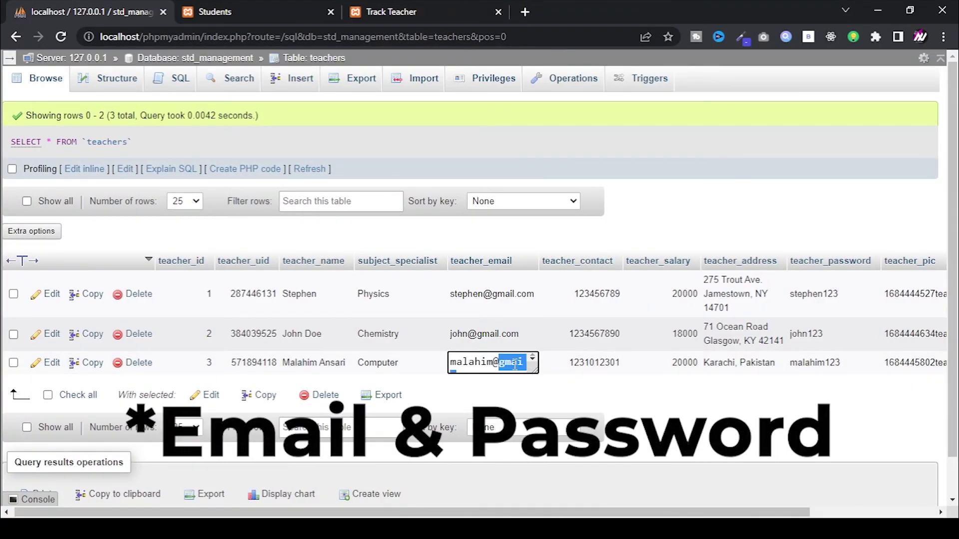
click(513, 362)
triple_click(513, 361)
key(ctrl+c)
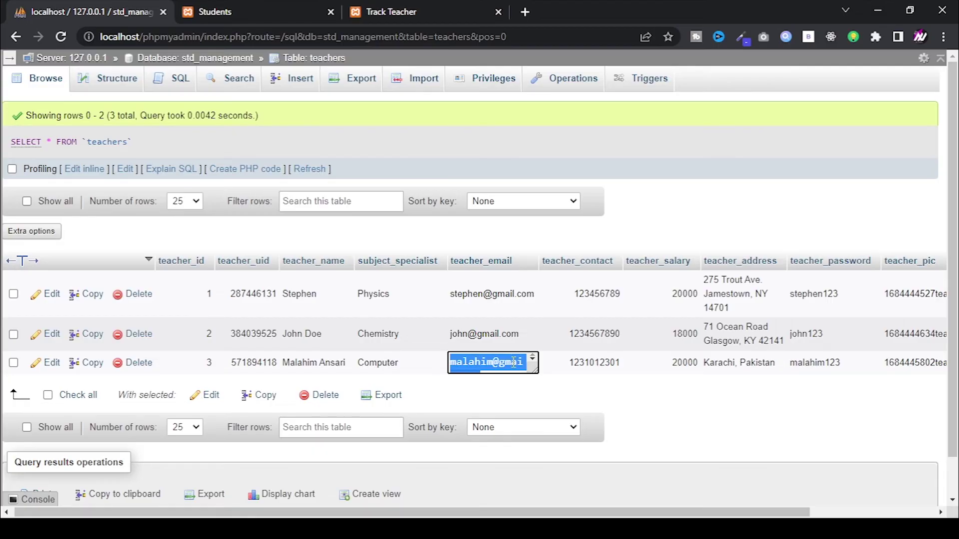
click(417, 13)
click(443, 270)
key(ctrl+v)
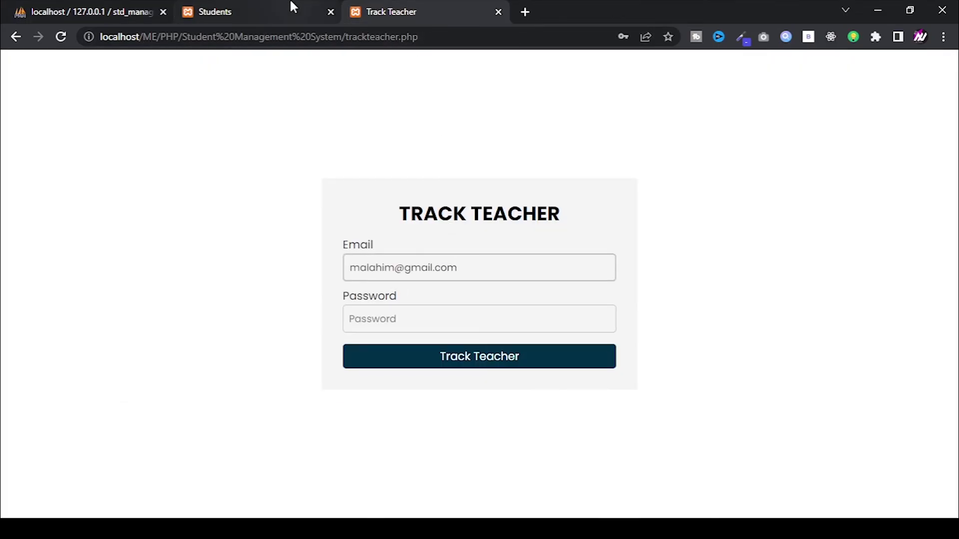
Copy that teacher's password into the Password field and submit Track Teacher.
click(291, 10)
click(111, 10)
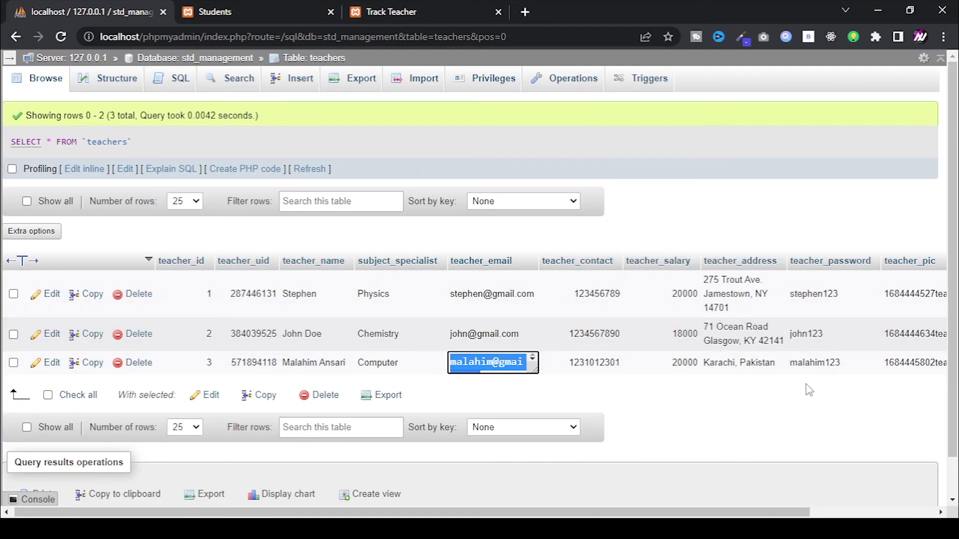
double_click(818, 361)
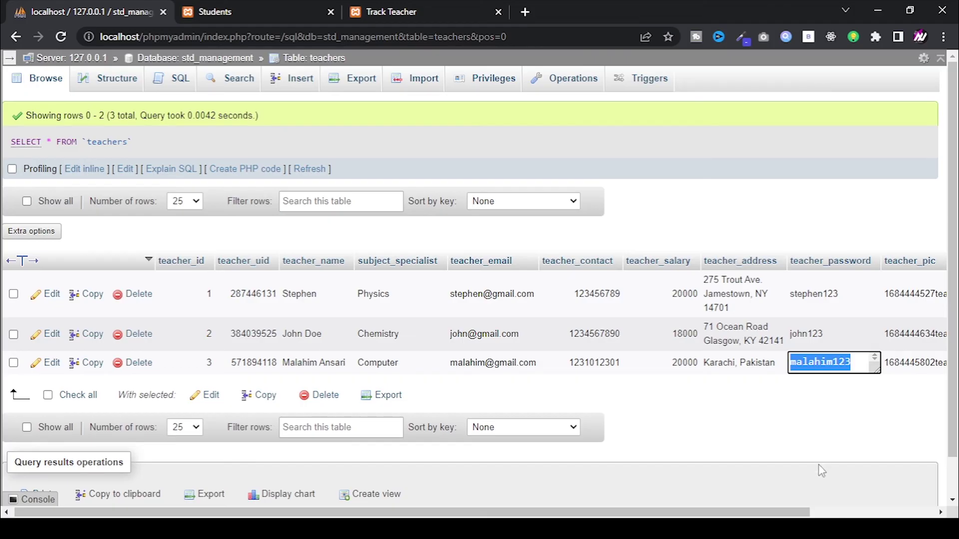
click(421, 10)
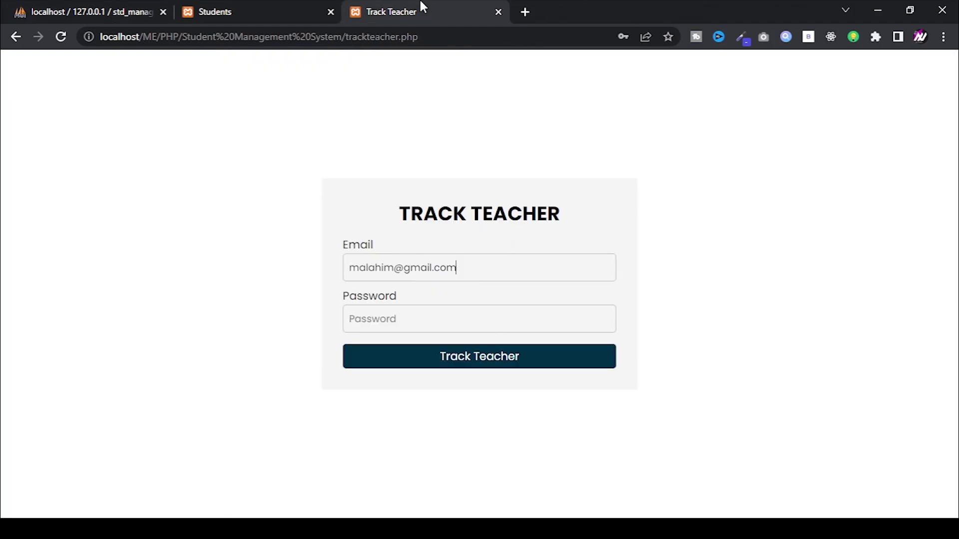
click(439, 318)
key(ctrl+v)
click(424, 356)
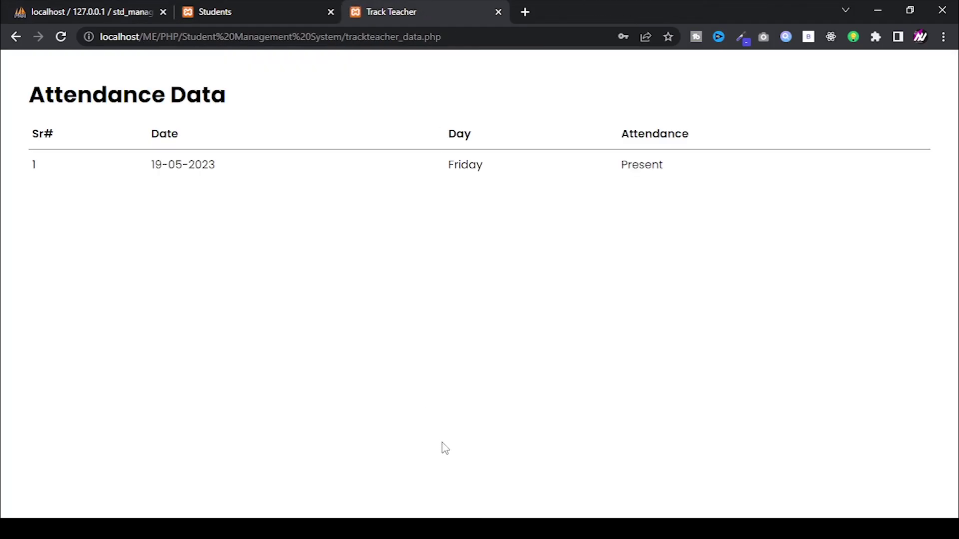
Review the teacher's attendance record: Present on Friday 19-05-2023.
drag(753, 180, 87, 171)
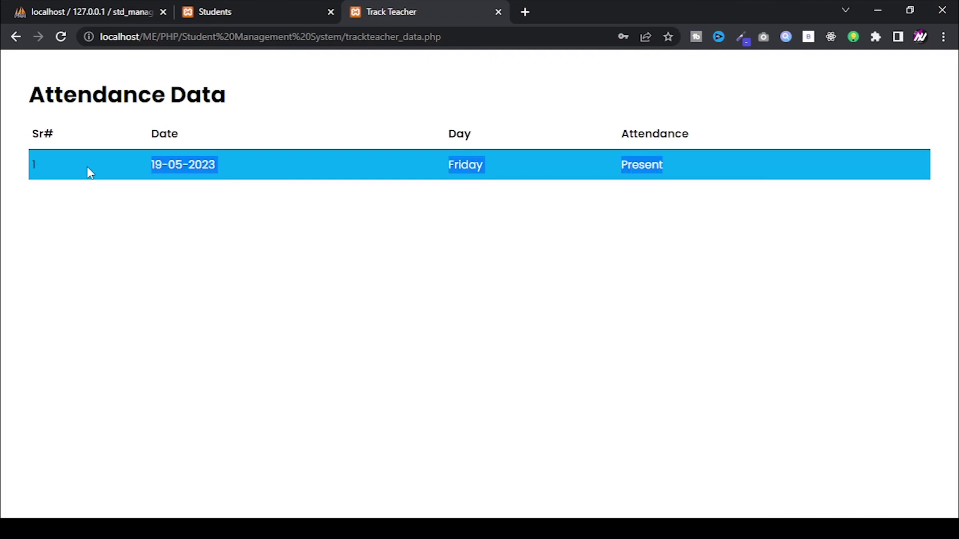
click(129, 285)
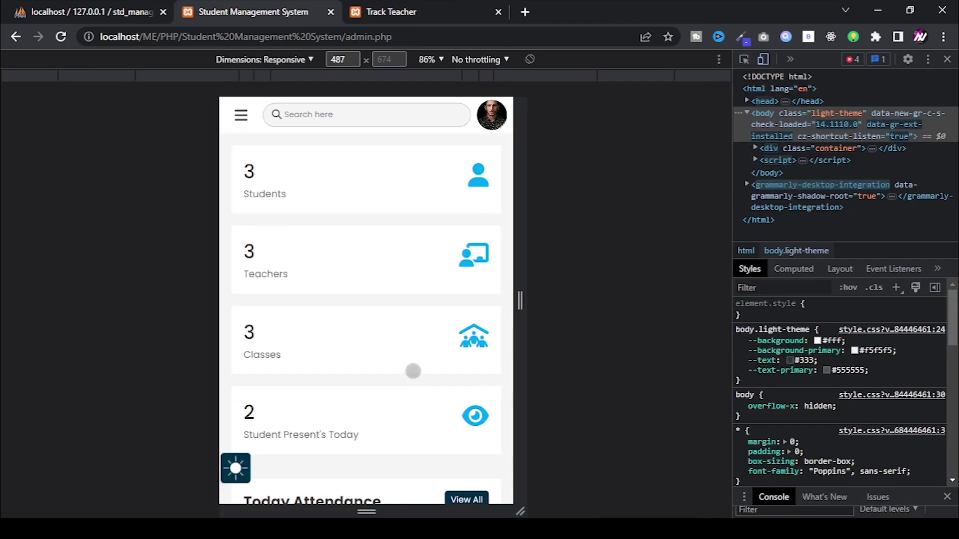
scroll(413, 370, down, 5)
Switch the narrow-layout dashboard to the dark theme with the sun toggle.
drag(426, 294, 625, 288)
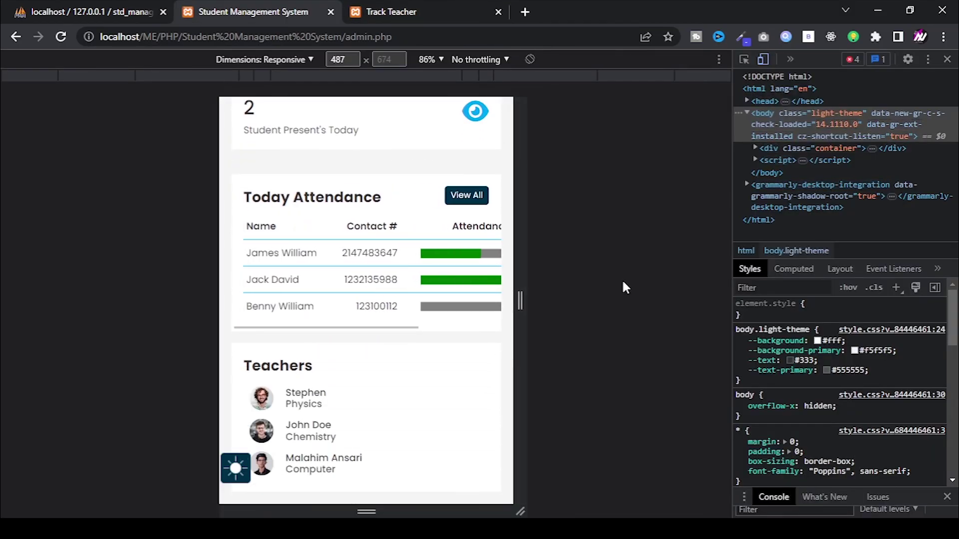
click(370, 398)
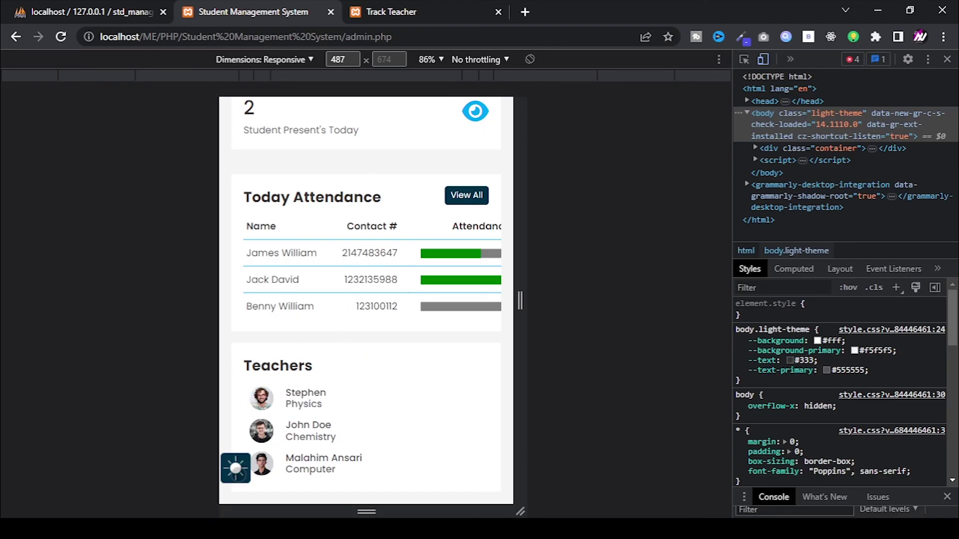
click(235, 468)
scroll(405, 375, up, 1)
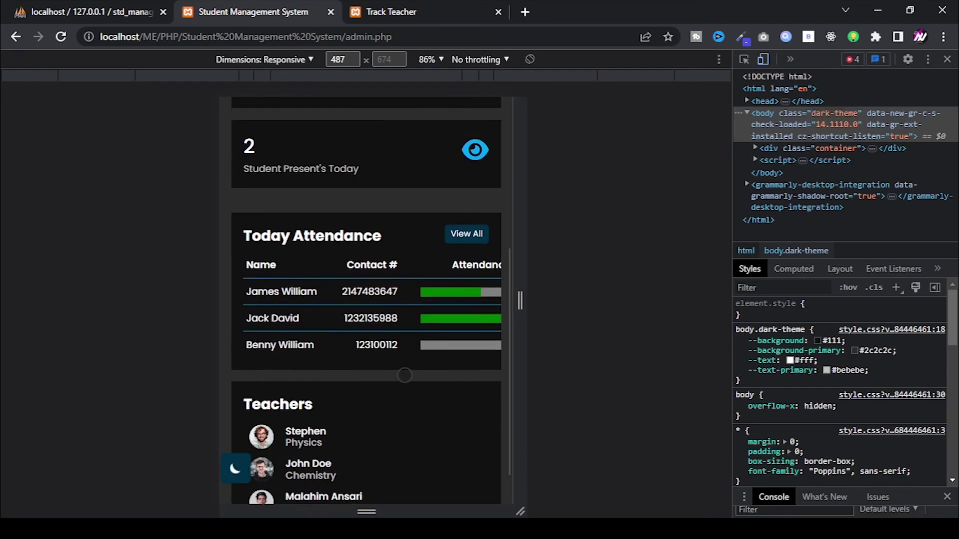
scroll(405, 375, up, 6)
scroll(385, 368, down, 6)
scroll(377, 295, up, 2)
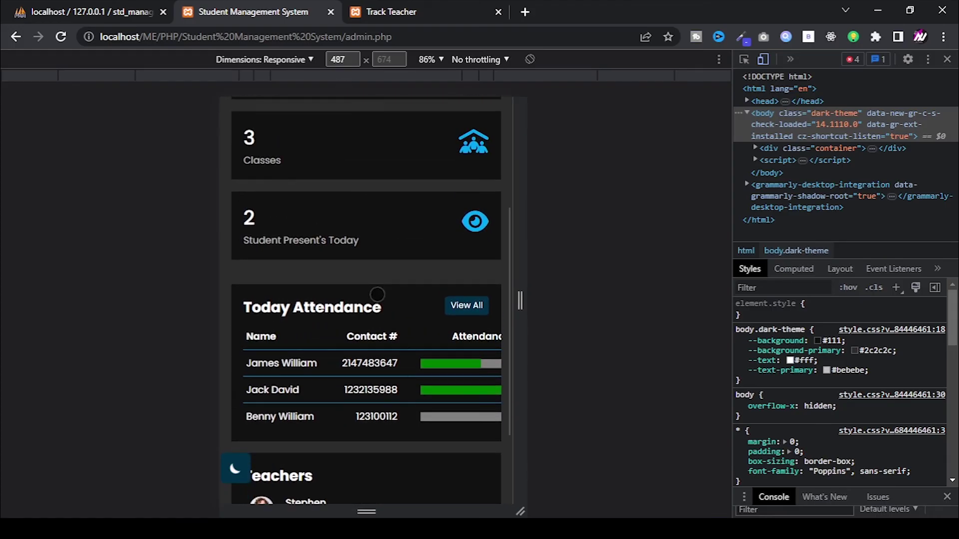
scroll(377, 295, up, 5)
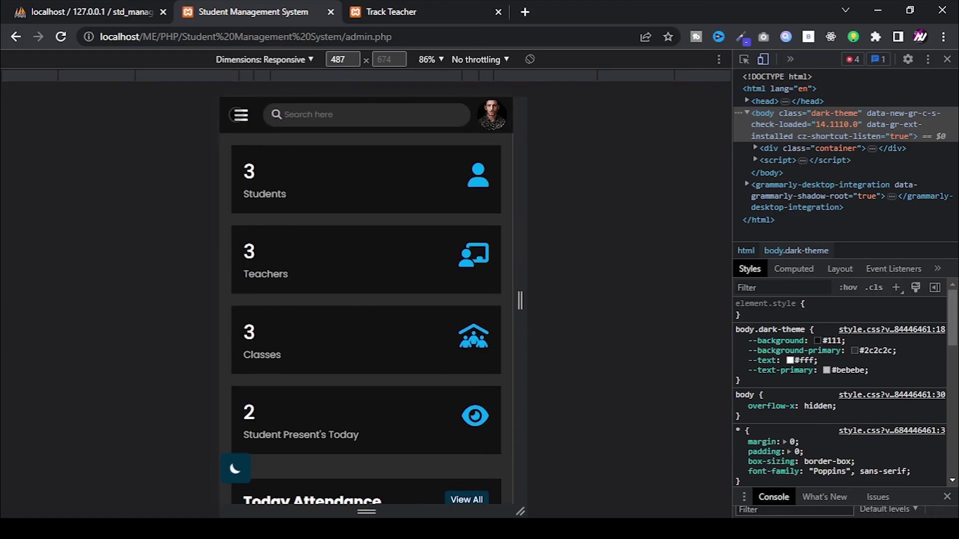
Go to the Classes page and check the Class Teacher dropdown without changing it.
click(241, 115)
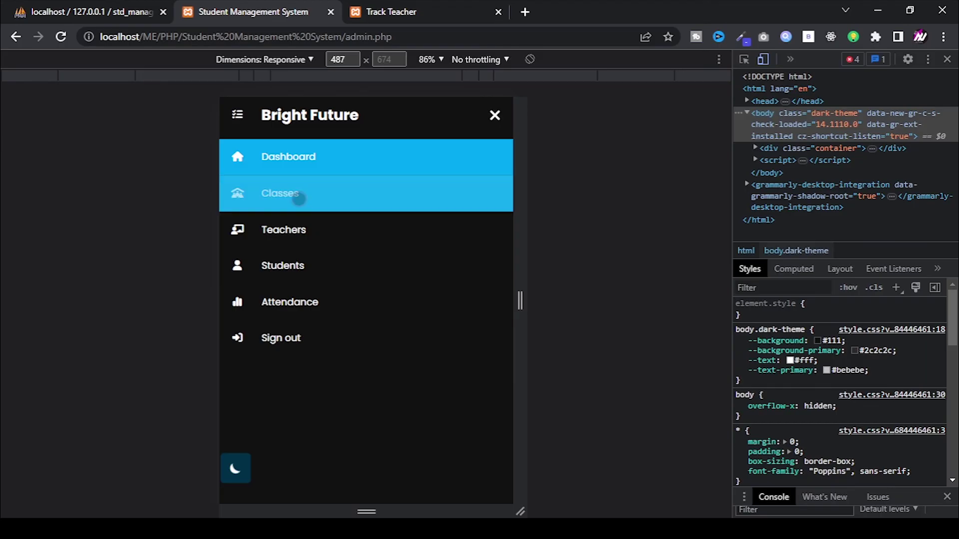
click(299, 199)
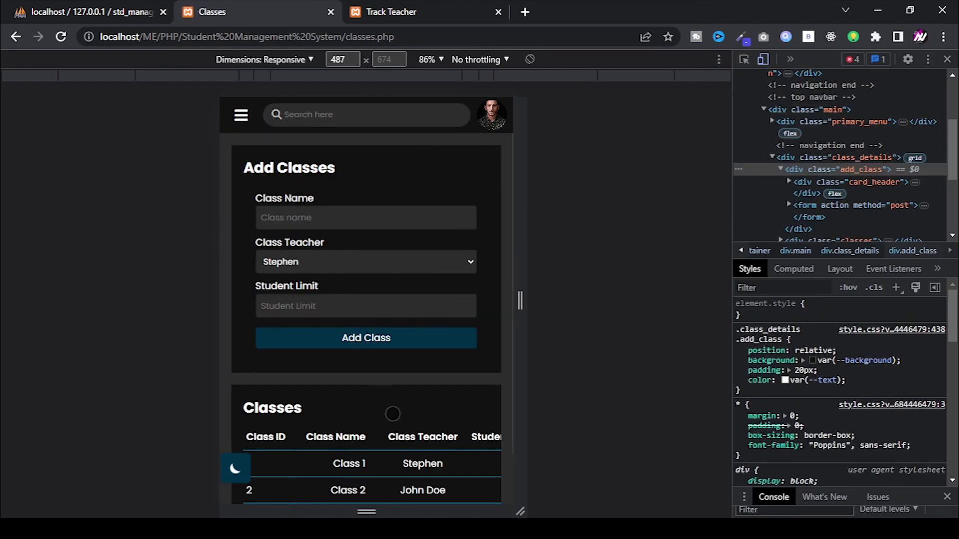
scroll(393, 414, down, 1)
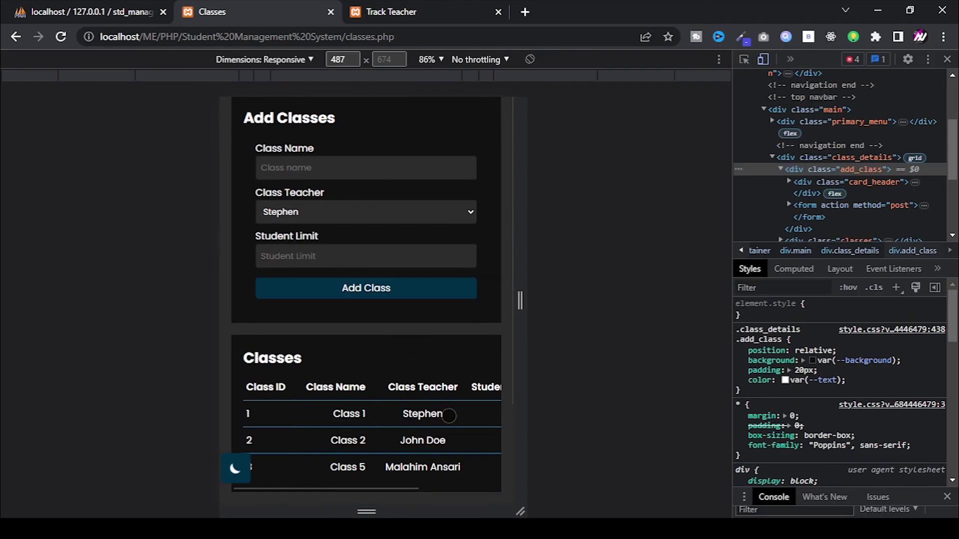
scroll(448, 415, right, 3)
scroll(448, 415, left, 3)
click(429, 215)
click(421, 212)
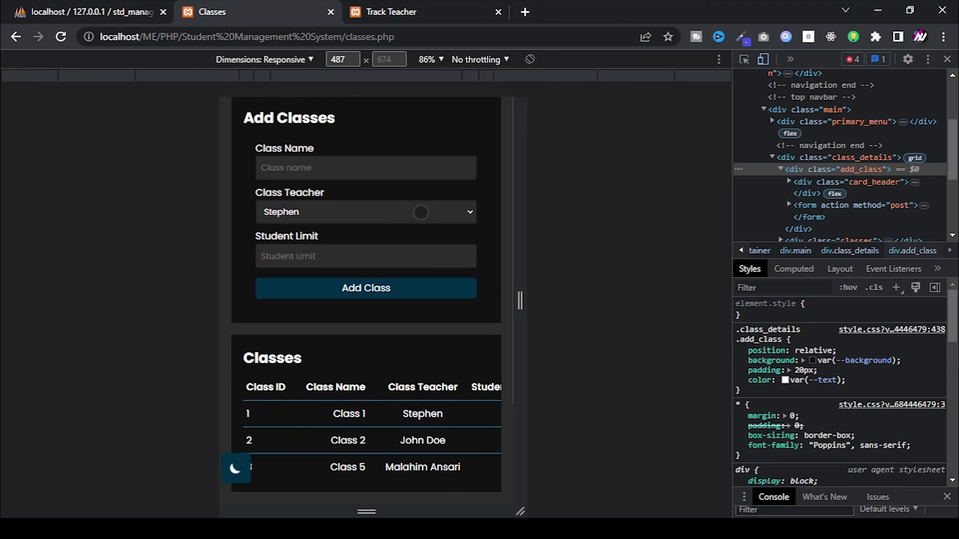
scroll(322, 149, up, 2)
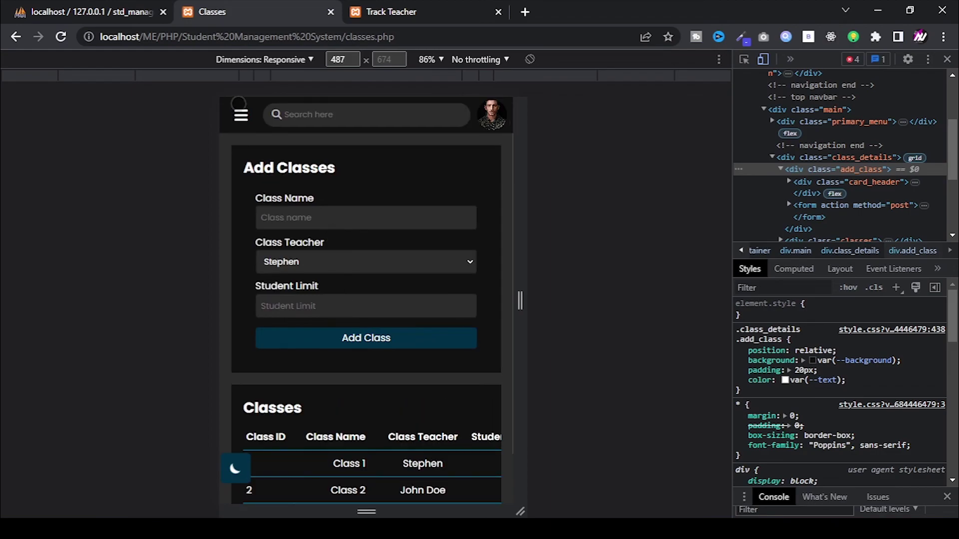
click(242, 120)
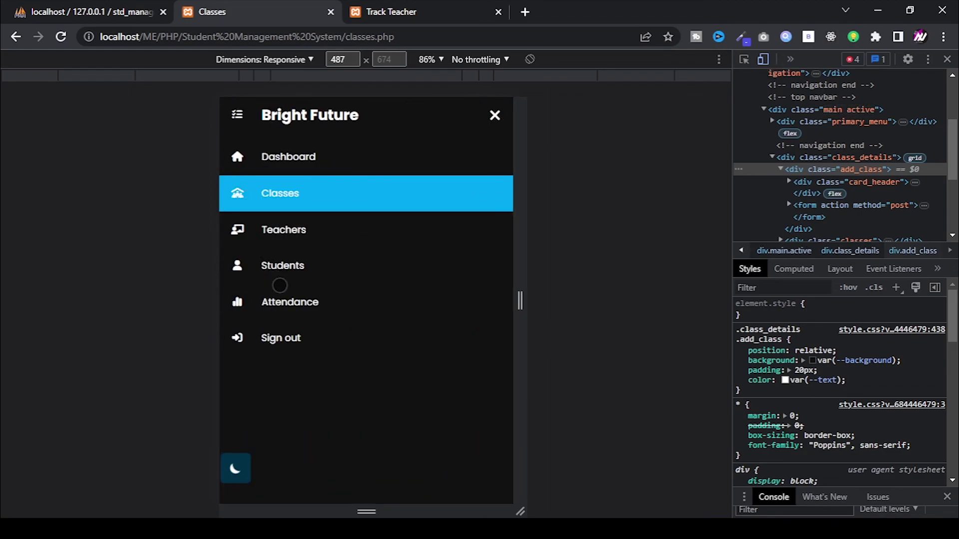
Load the Class 1 student attendance cards on the Attendance page.
click(284, 304)
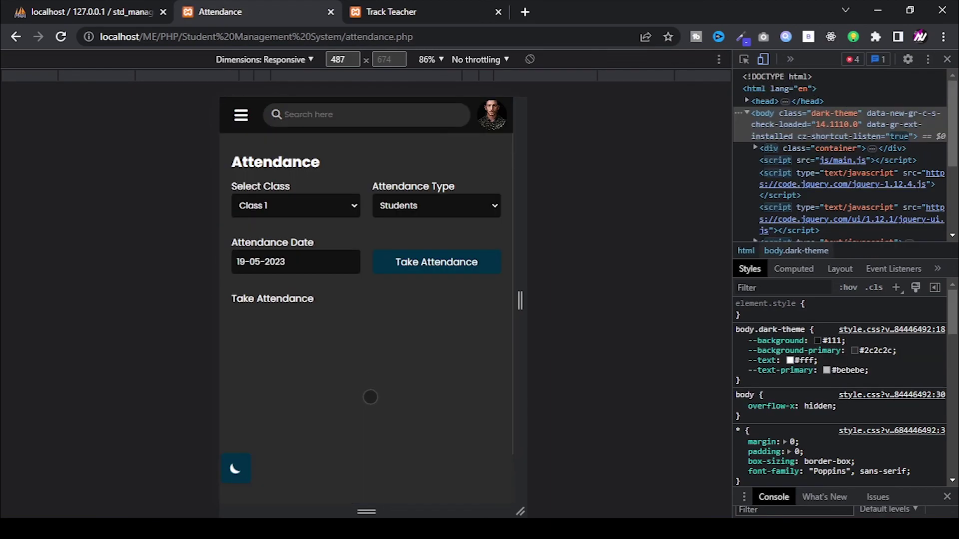
click(435, 266)
scroll(392, 240, down, 3)
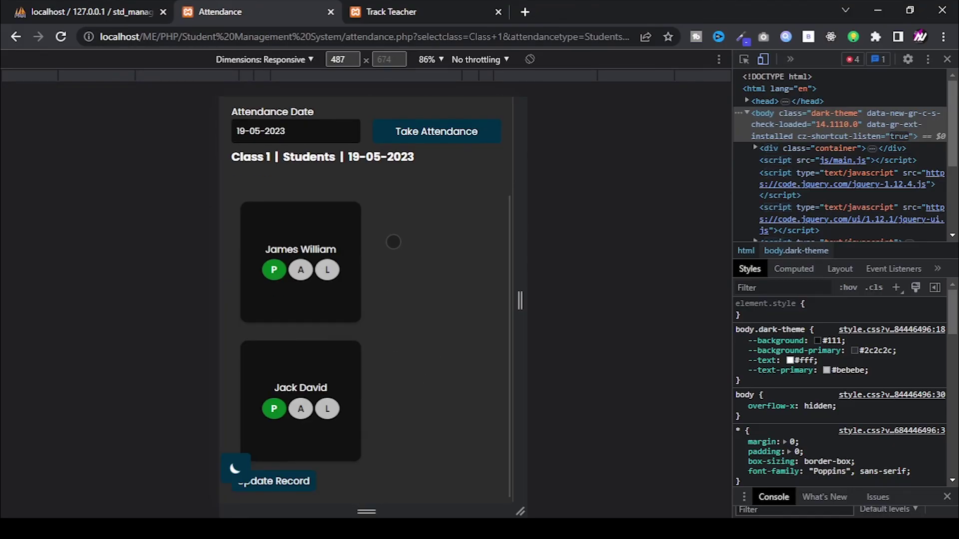
scroll(394, 212, up, 3)
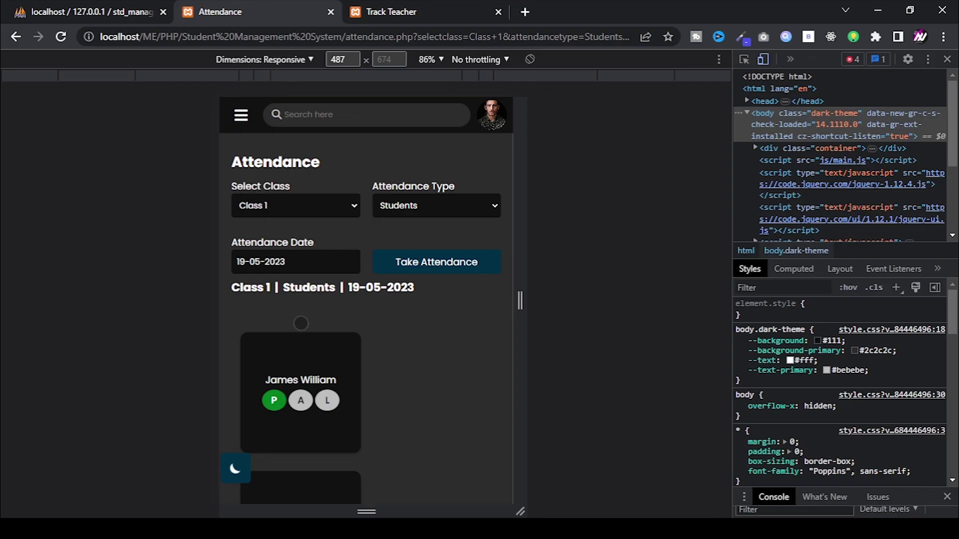
Show the dark-mode Students page widened to full desktop width with DevTools closed.
click(241, 118)
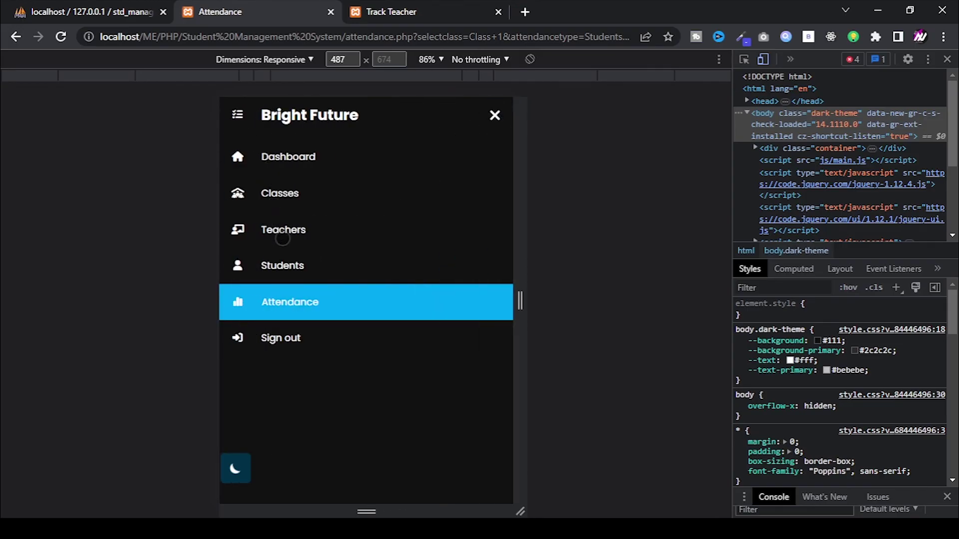
click(293, 275)
scroll(444, 384, down, 3)
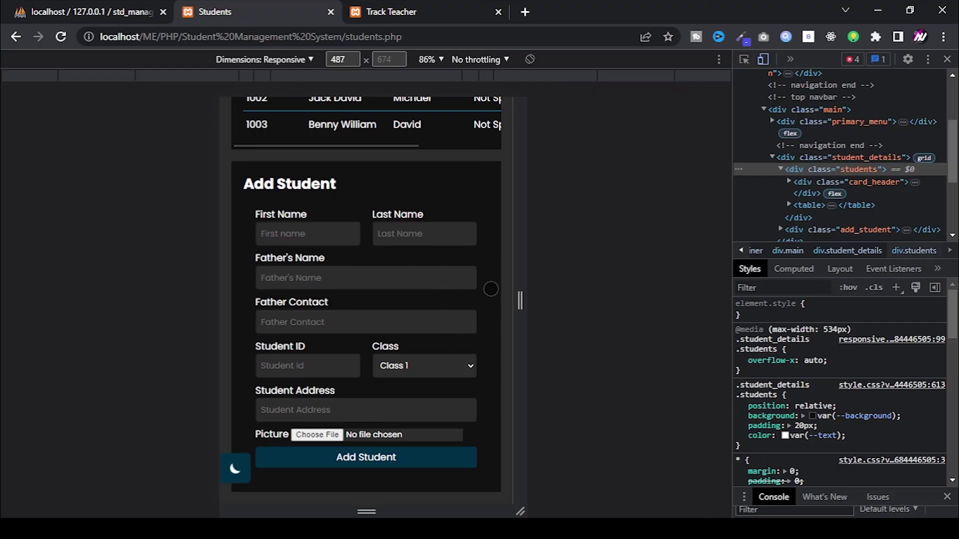
drag(520, 285, 719, 277)
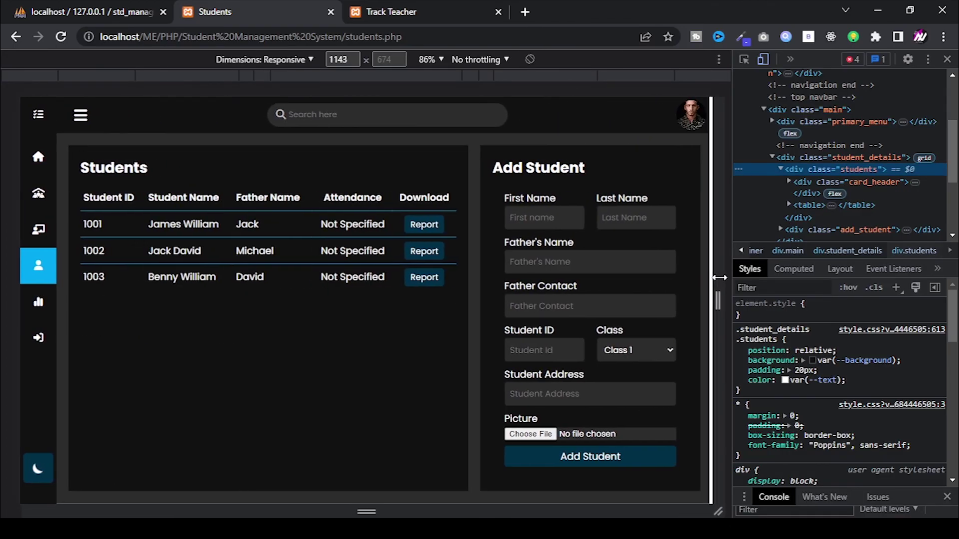
click(947, 59)
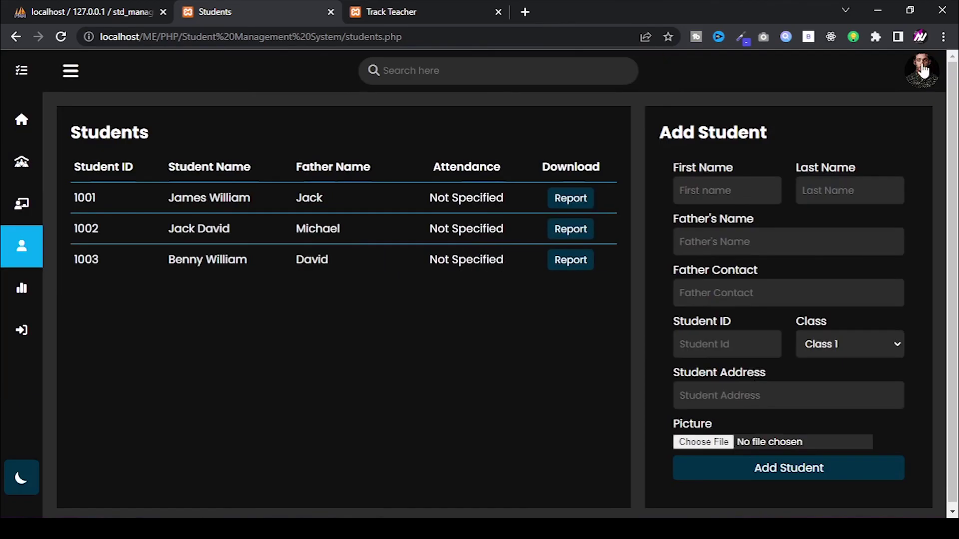